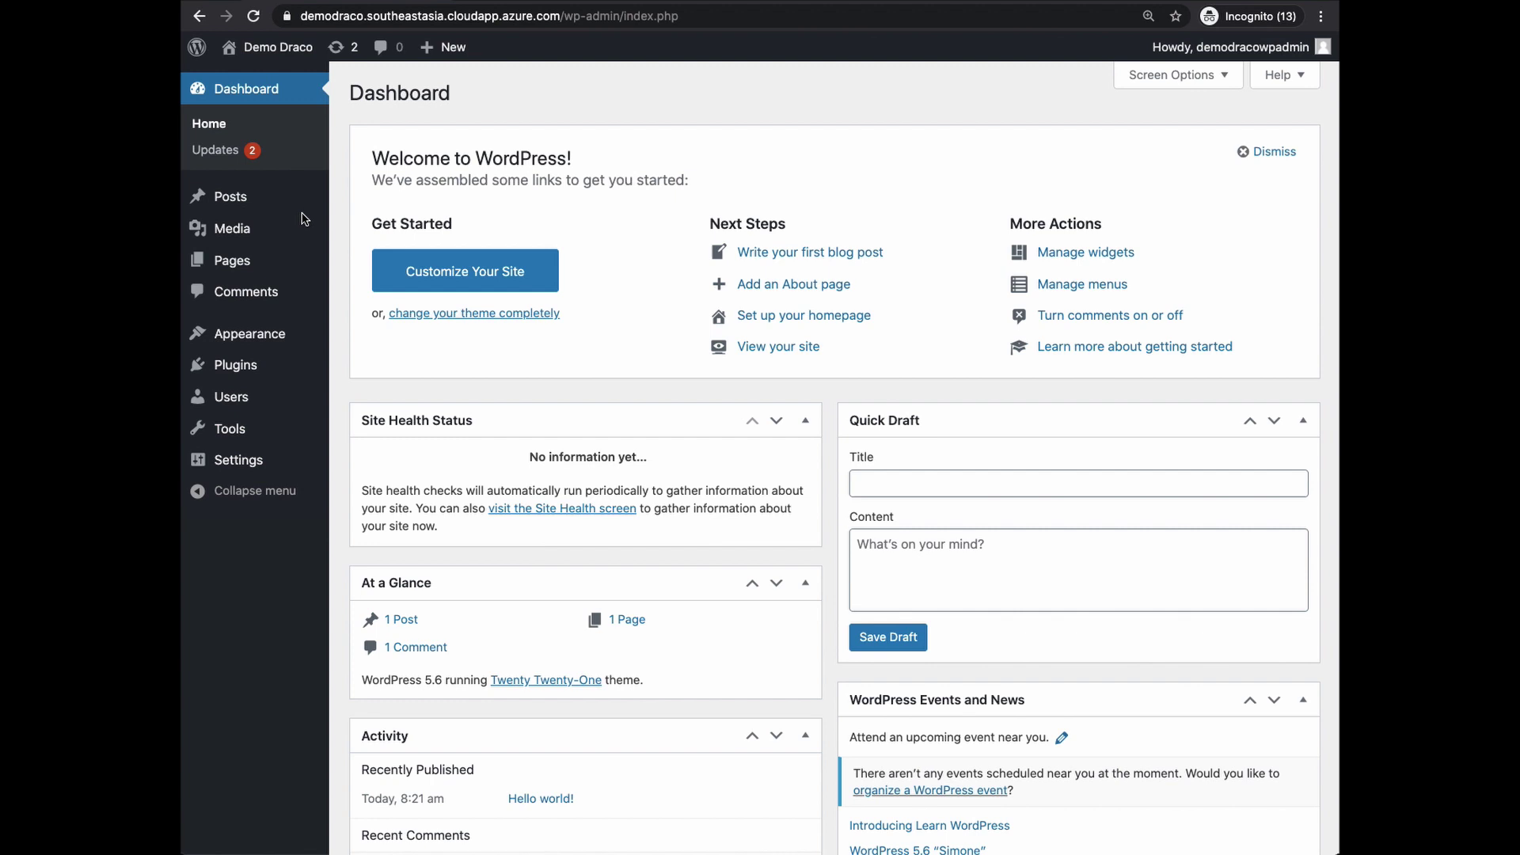
Search the plugin directory for 'duo', then install and activate Duo Two-Factor Authentication
click(254, 370)
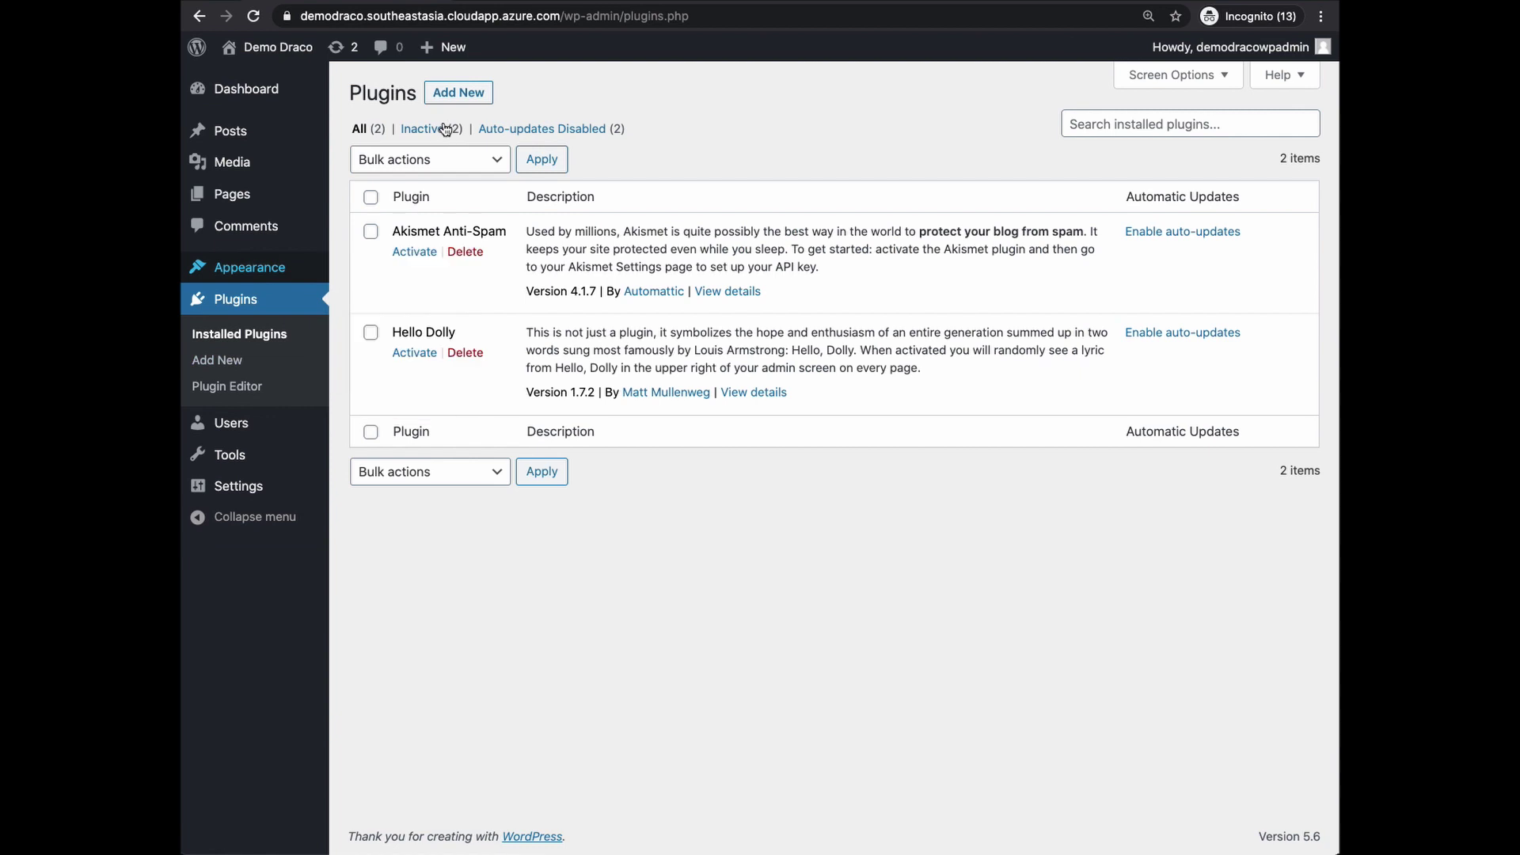
click(465, 92)
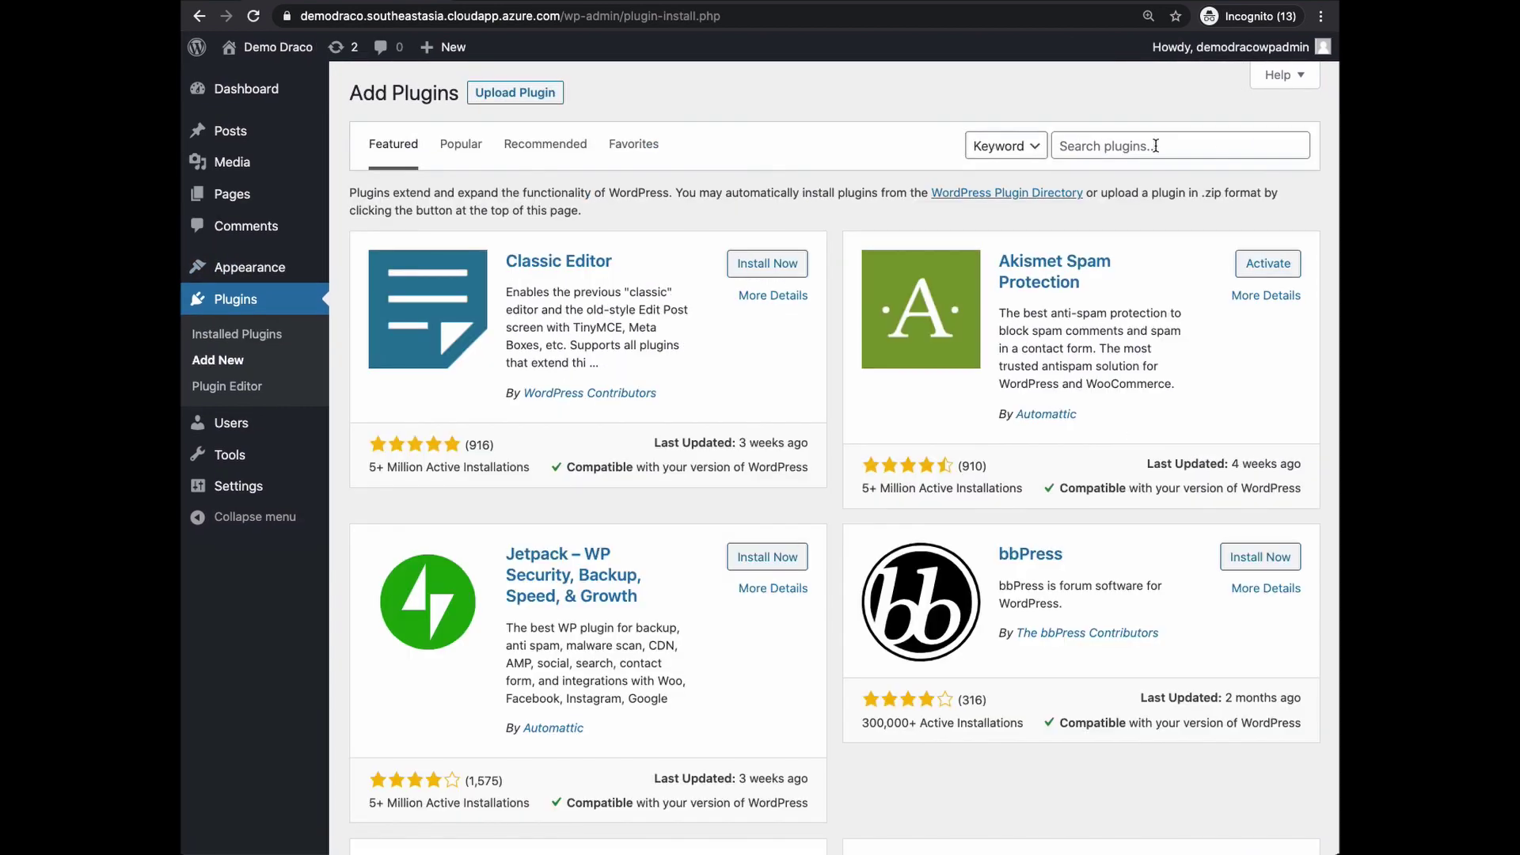
click(1152, 145)
text(duo)
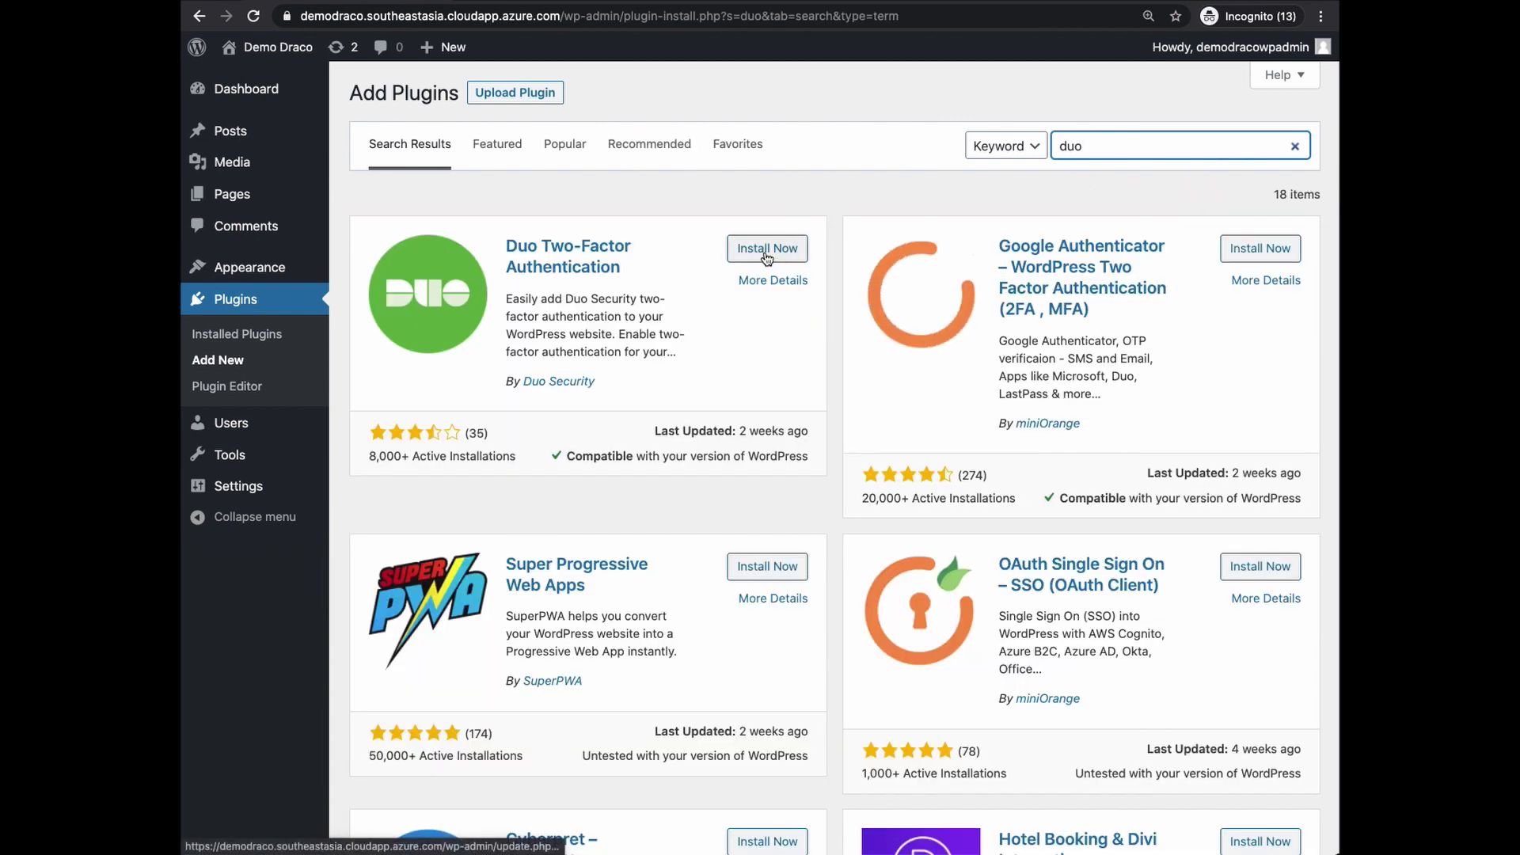
click(769, 260)
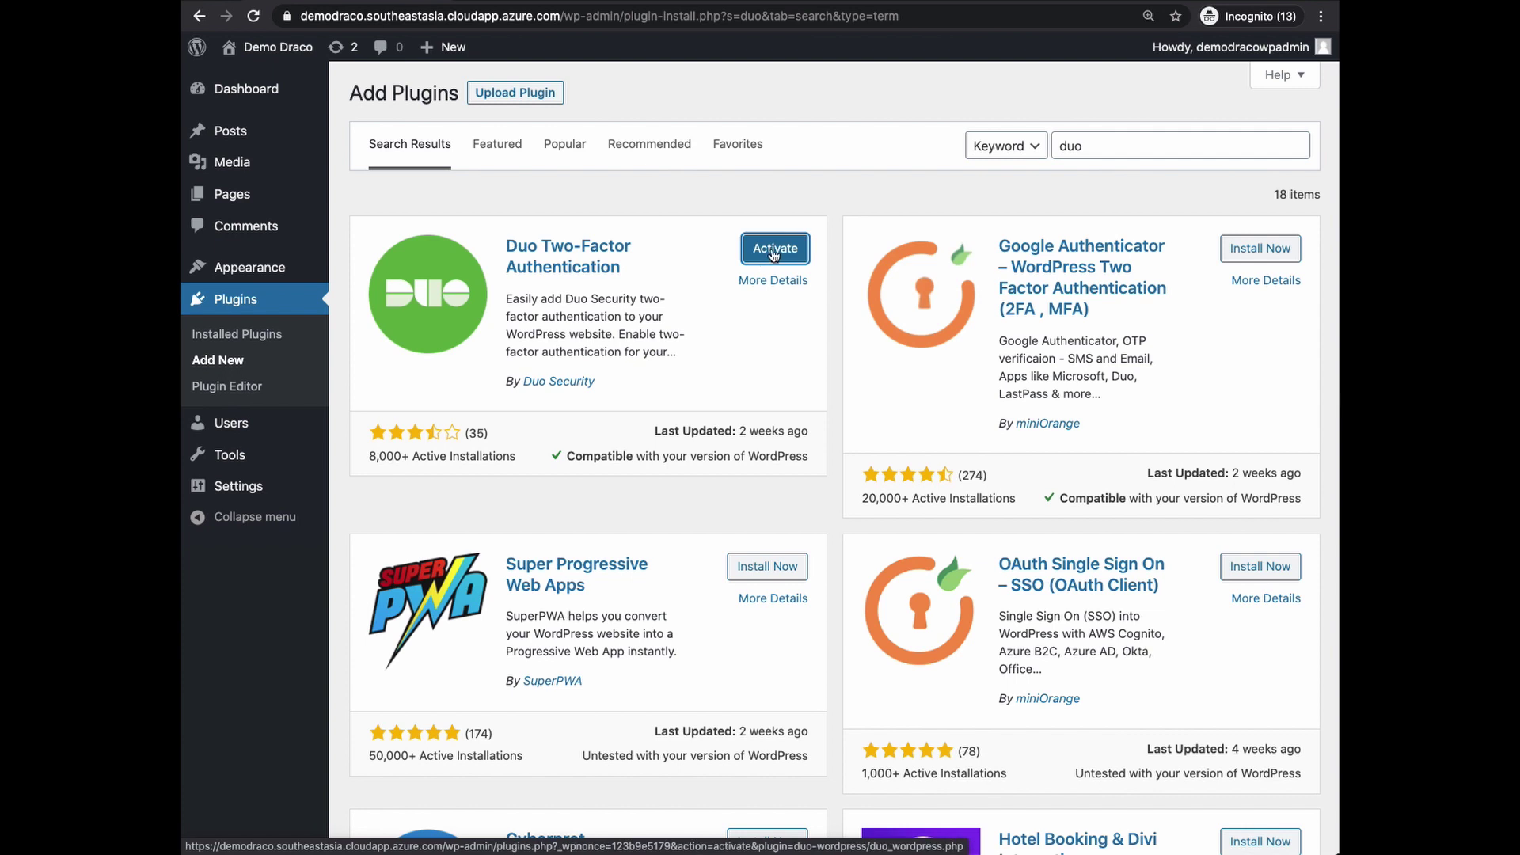
click(769, 255)
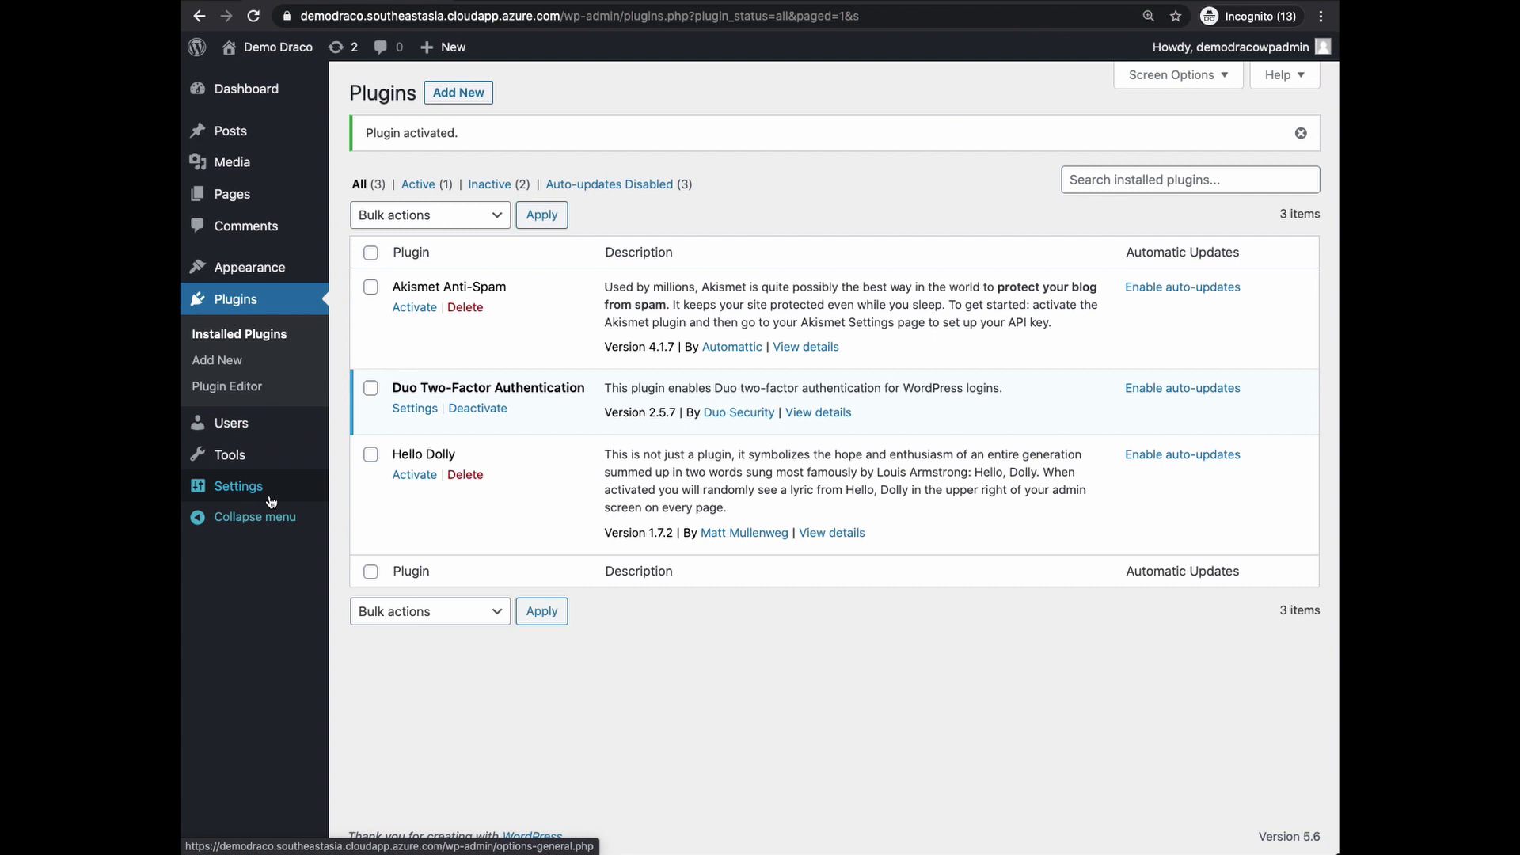
Go to Settings > Duo Two-Factor and check its empty Integration key, Secret key and API hostname fields
click(244, 497)
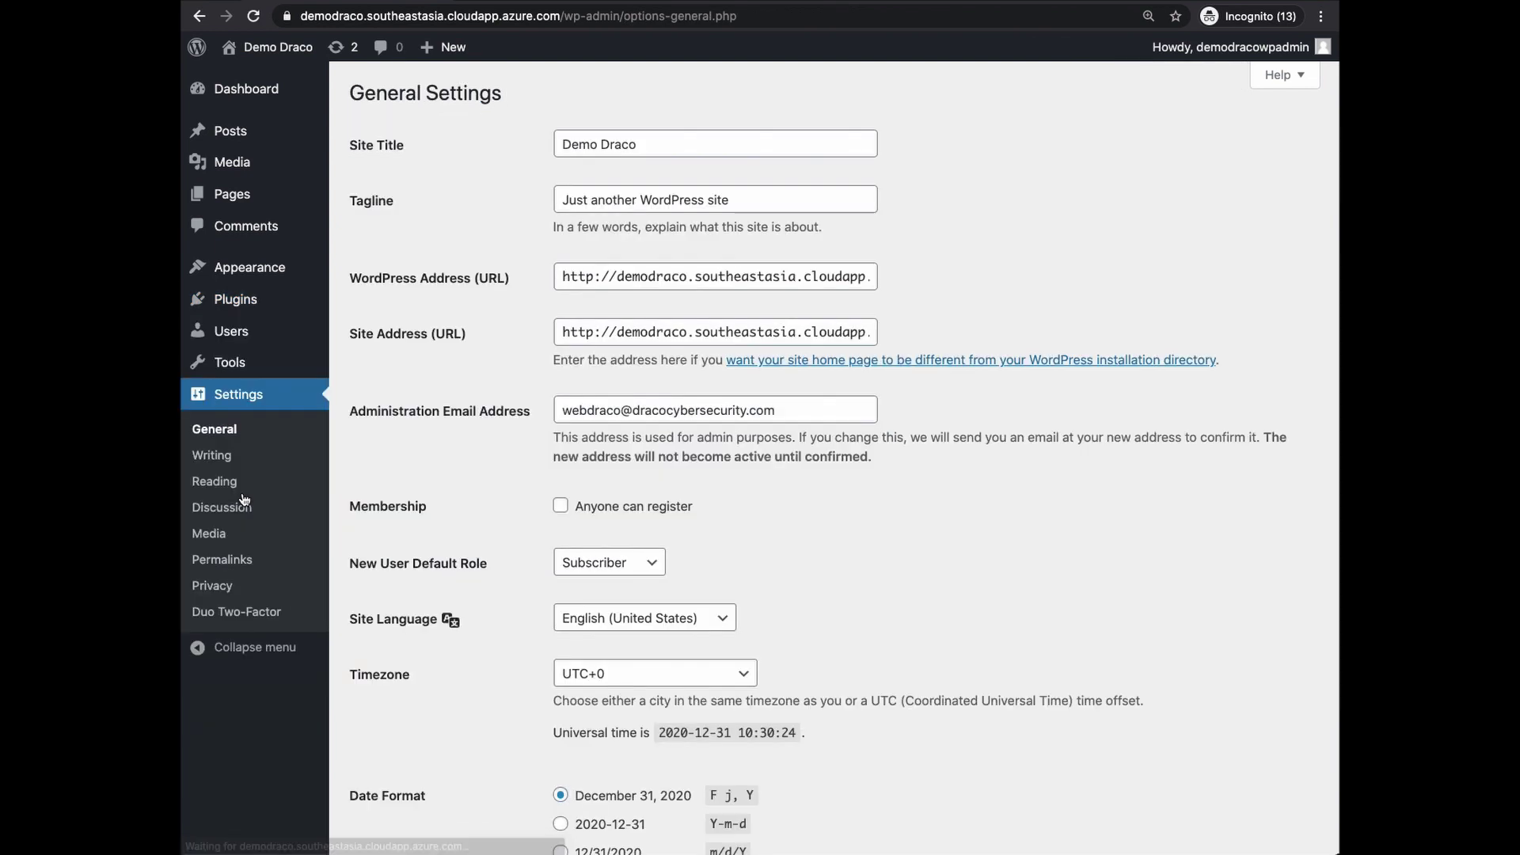
click(235, 612)
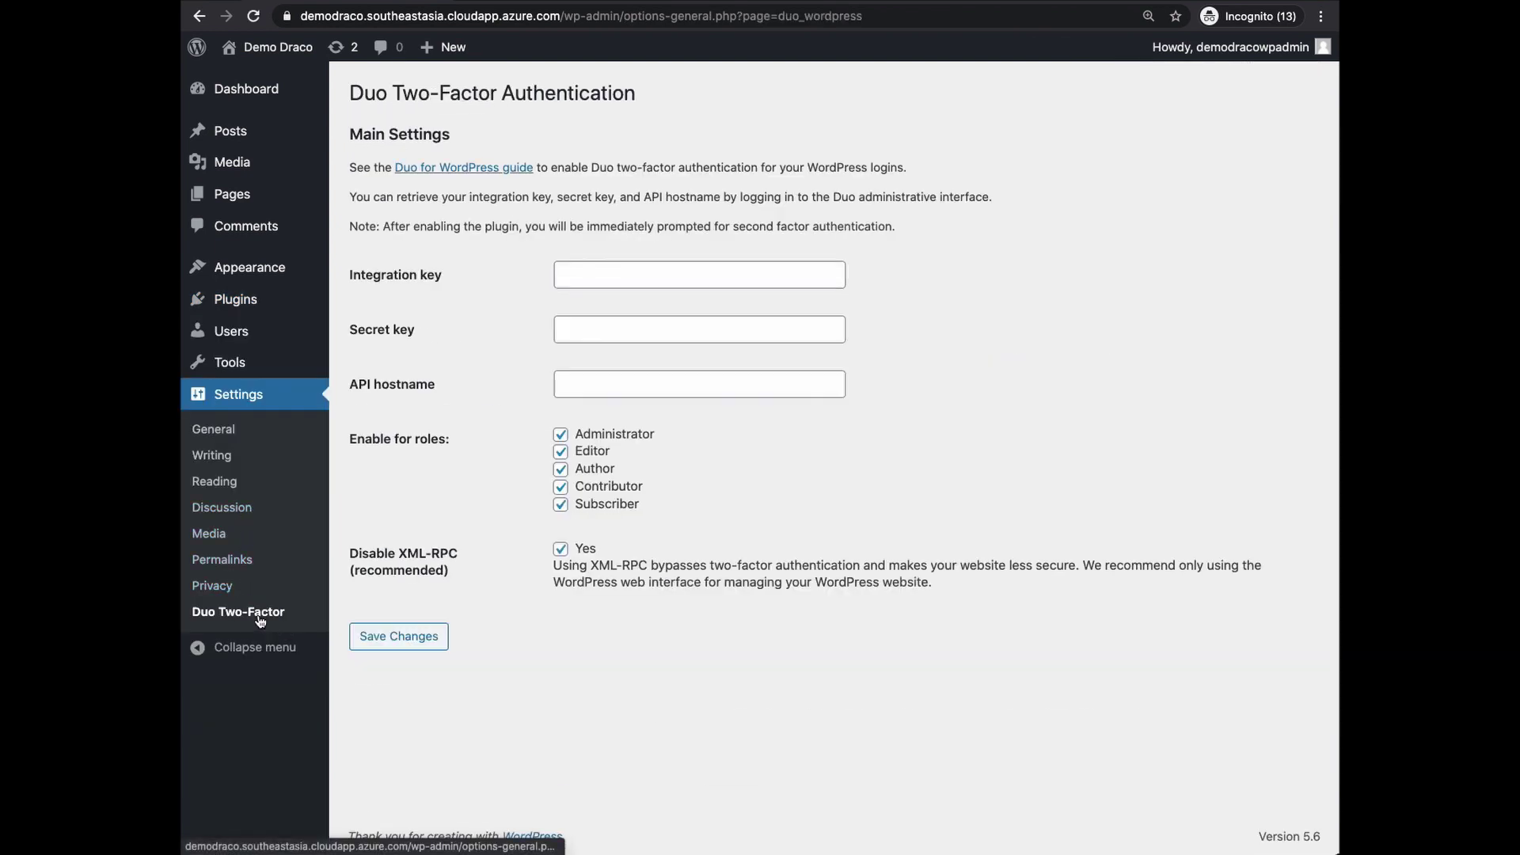
click(630, 270)
click(606, 339)
click(594, 384)
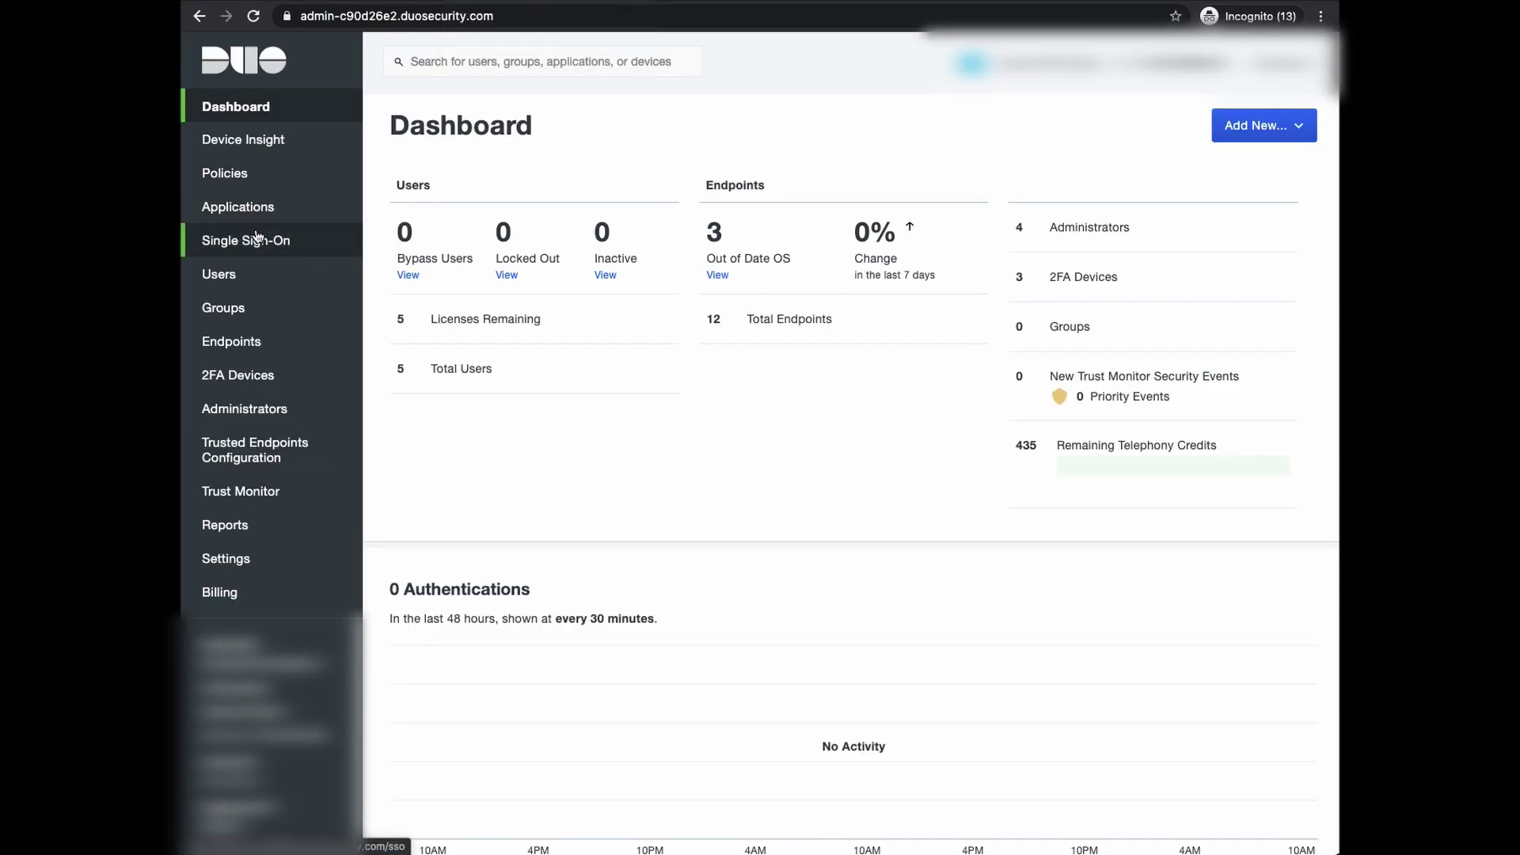
Protect a new WordPress application in Duo, filtering the application list with 'wordpre'
click(262, 208)
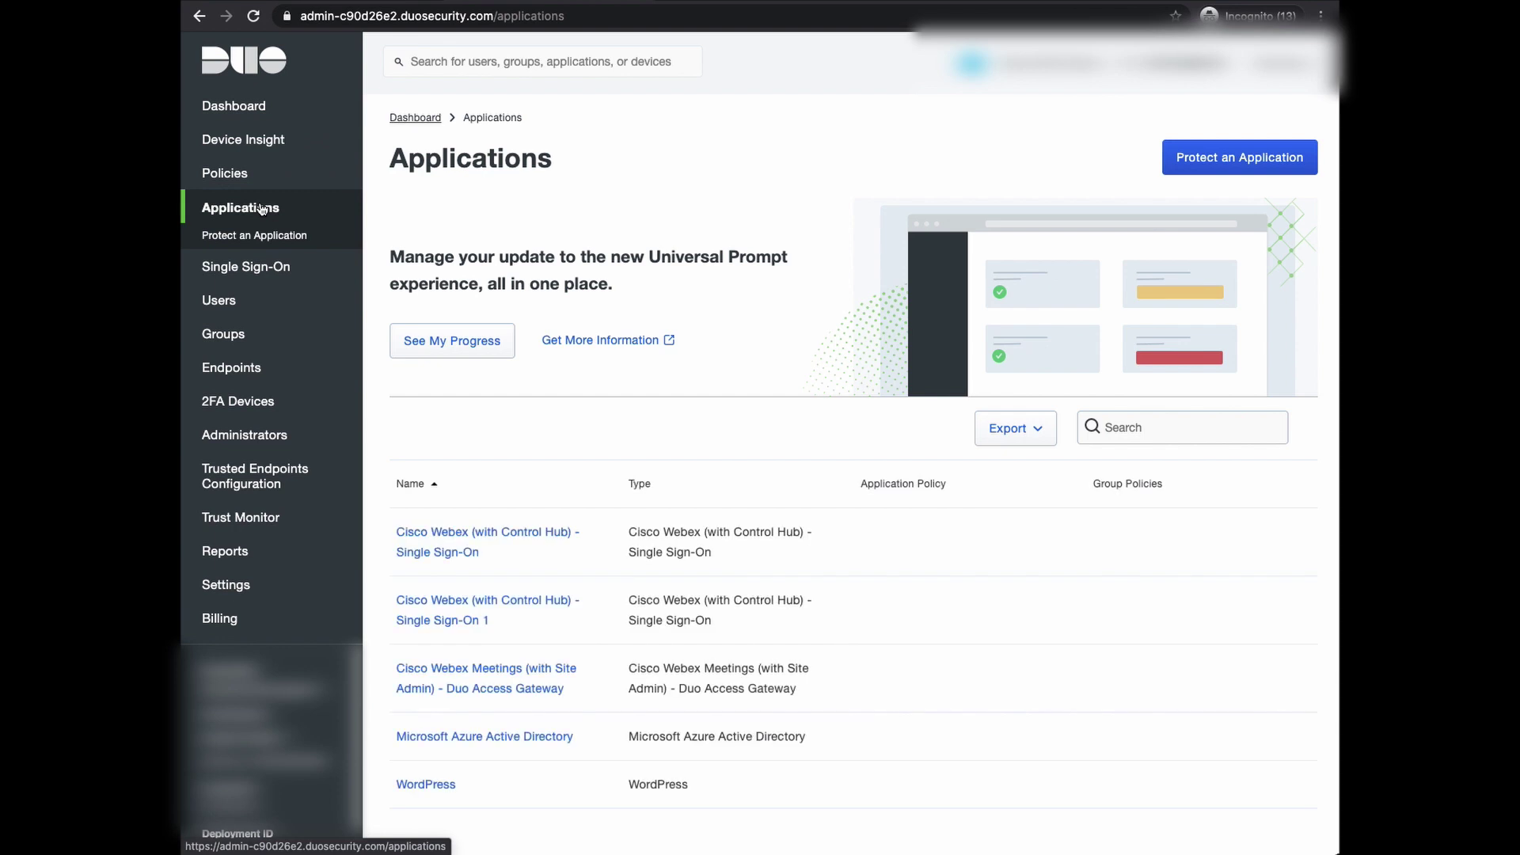
click(1234, 162)
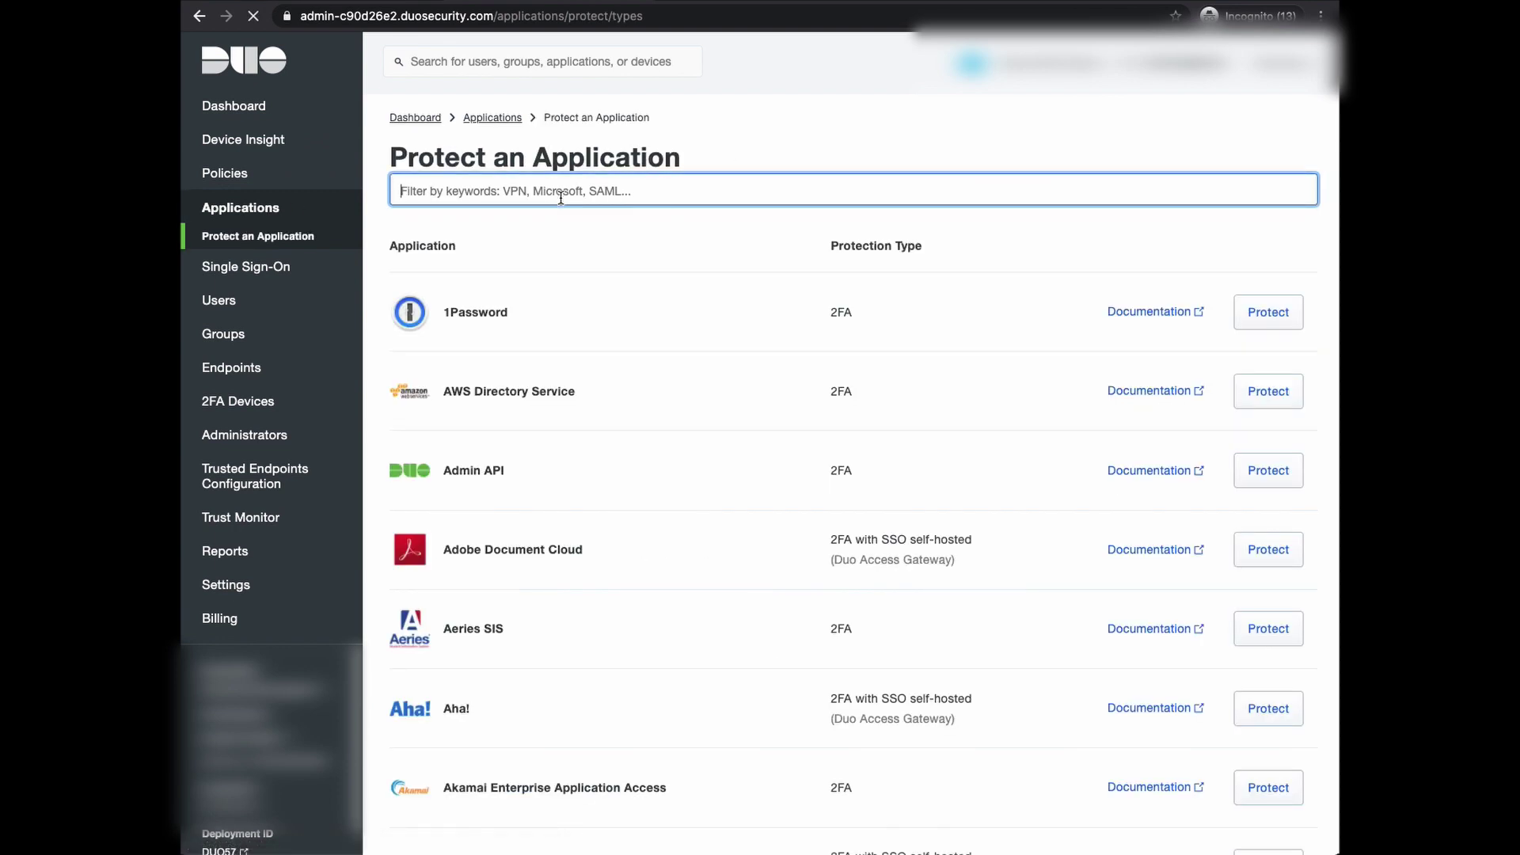
text(word)
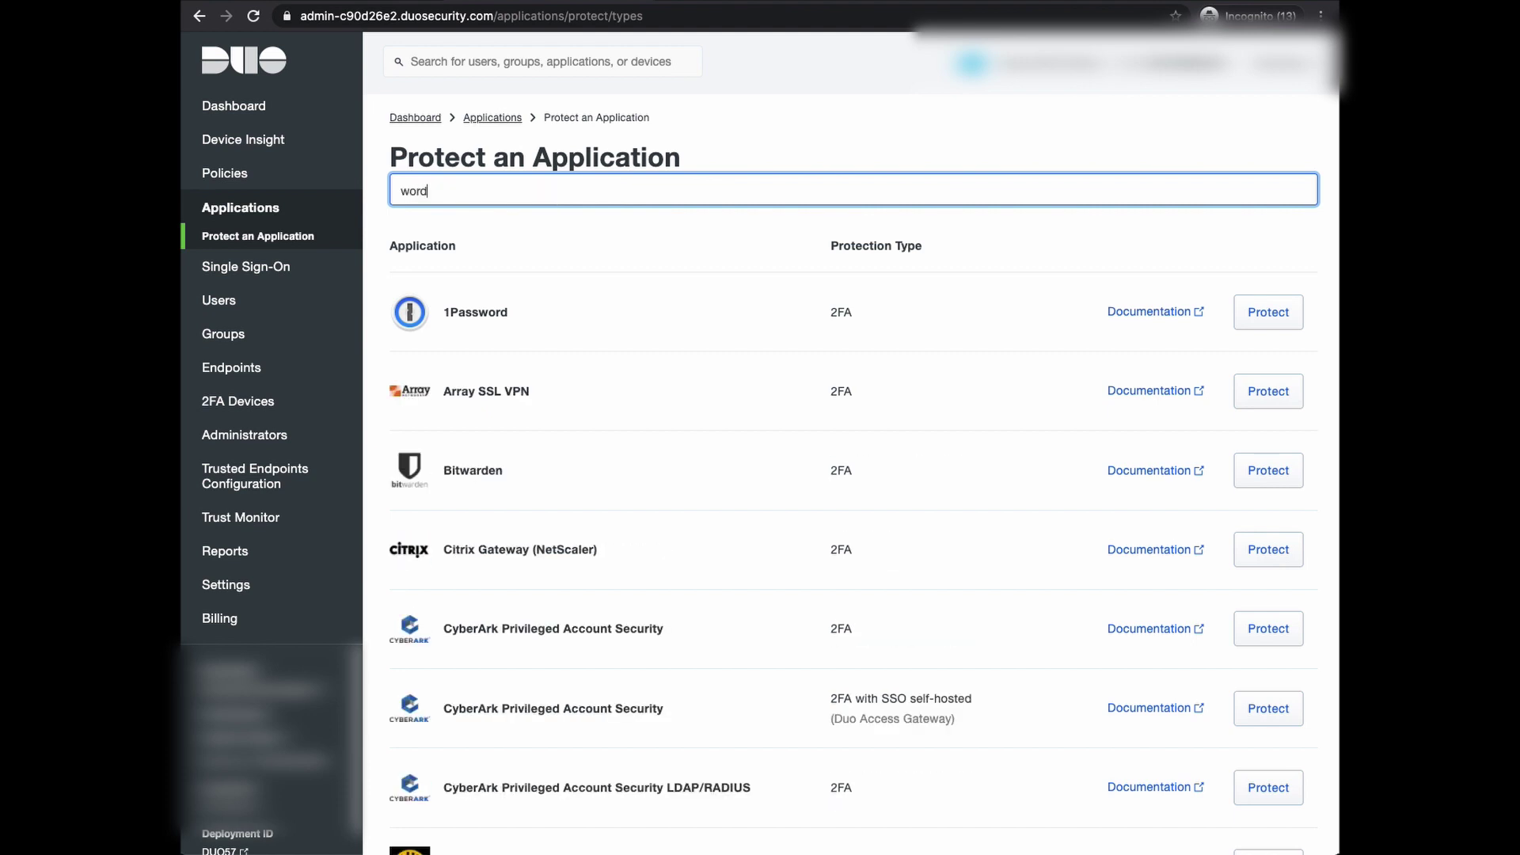
text(p)
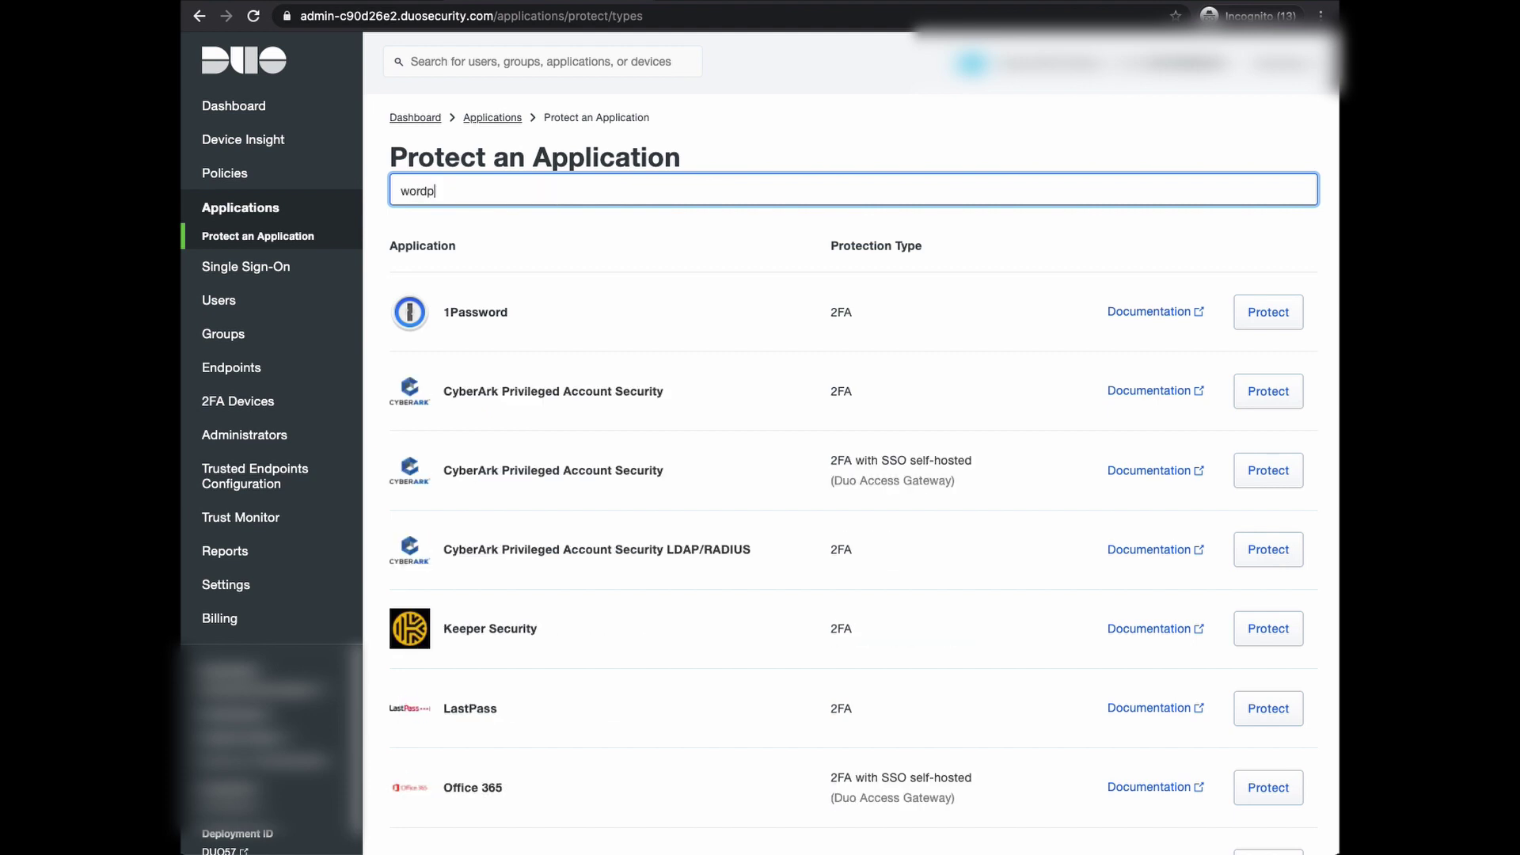
text(re)
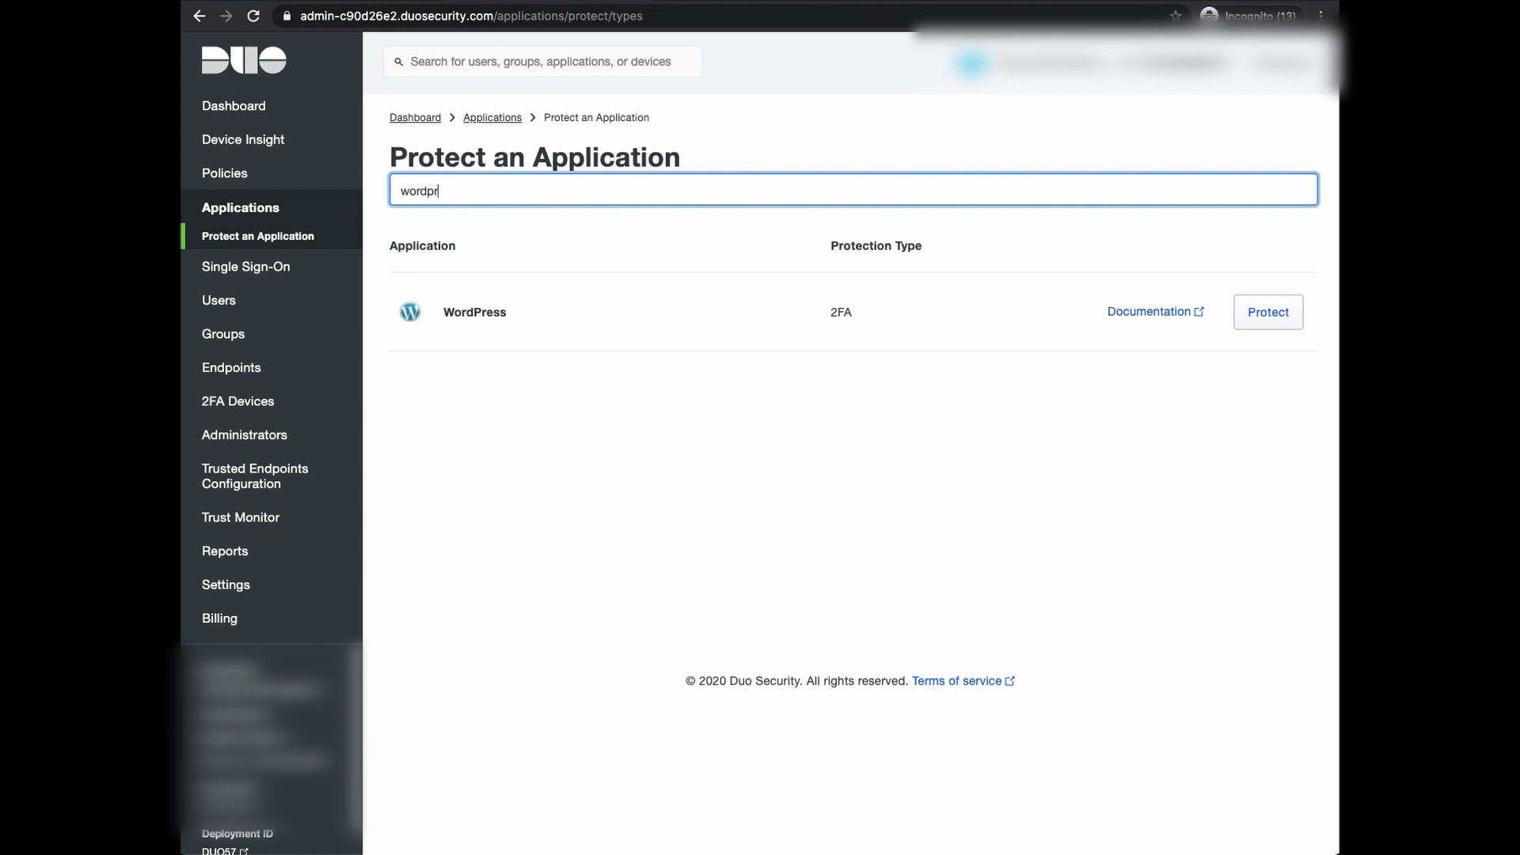
click(1249, 315)
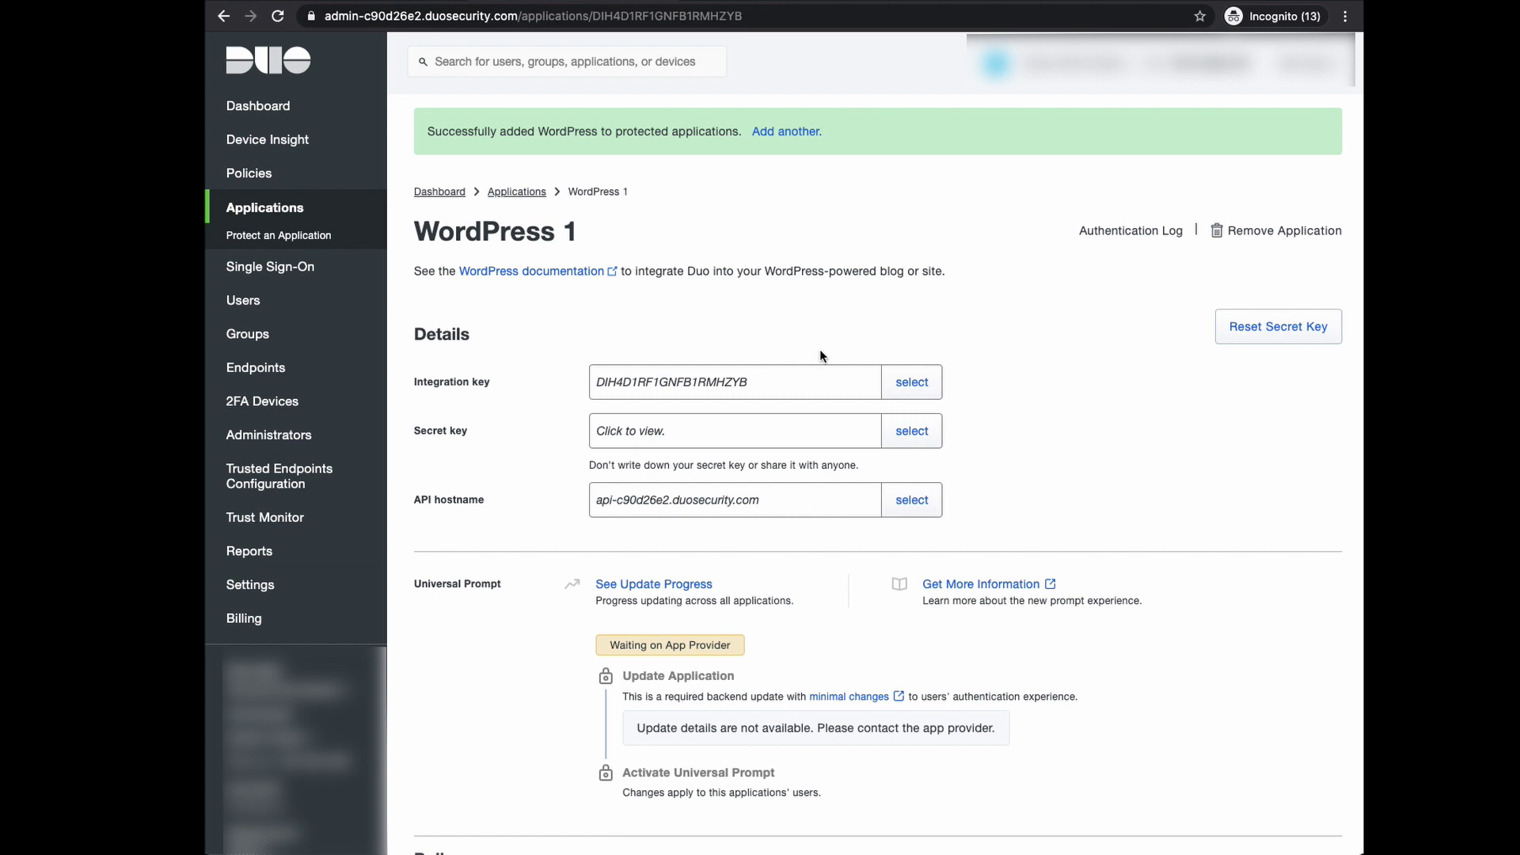
Copy the Duo integration key and paste it into WordPress's Integration key field
click(913, 387)
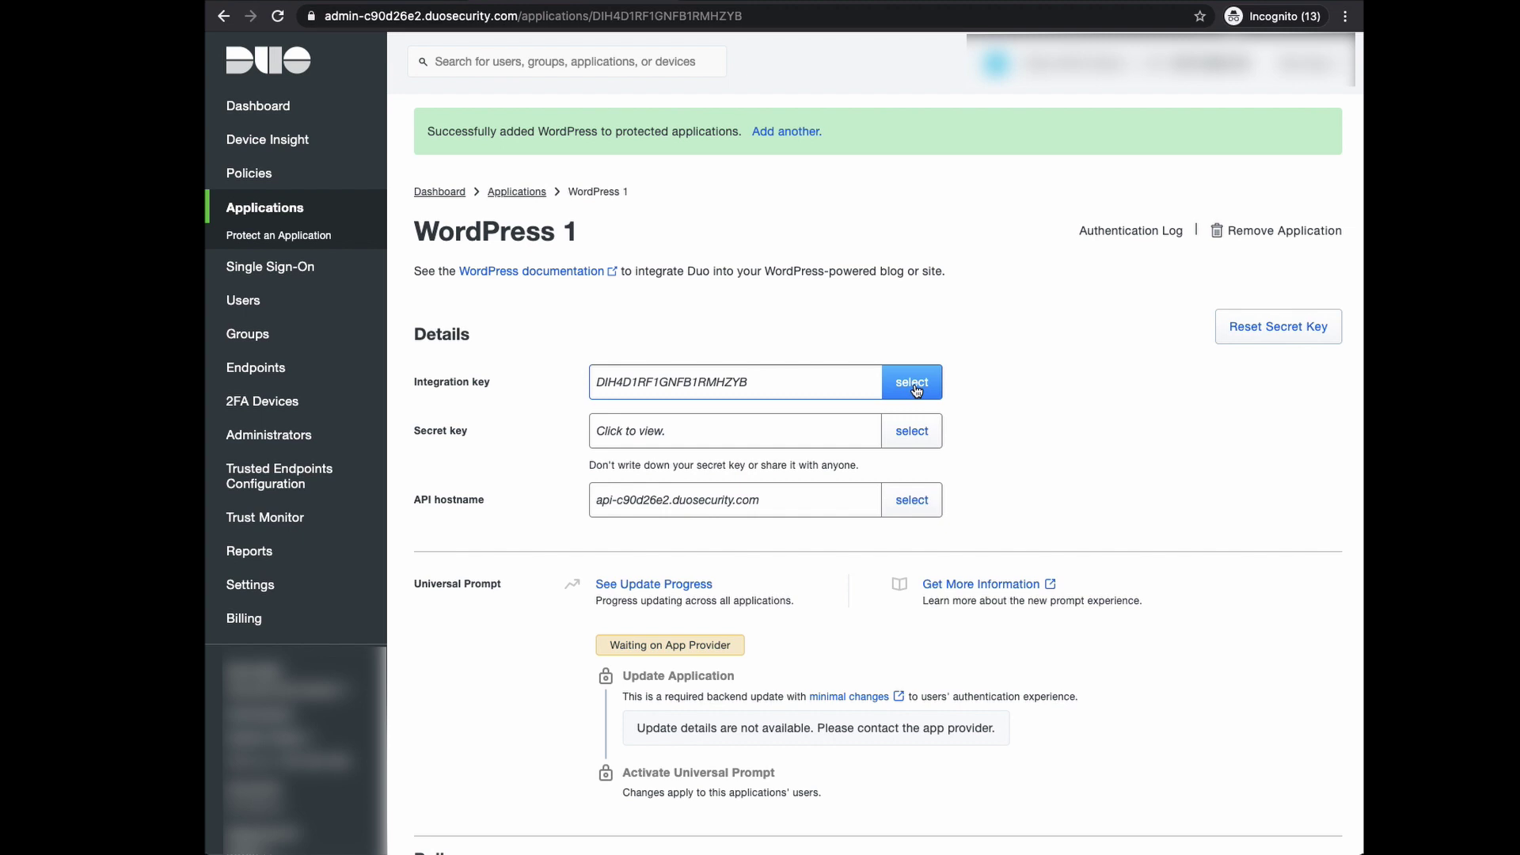
click(916, 389)
key(ctrl+c)
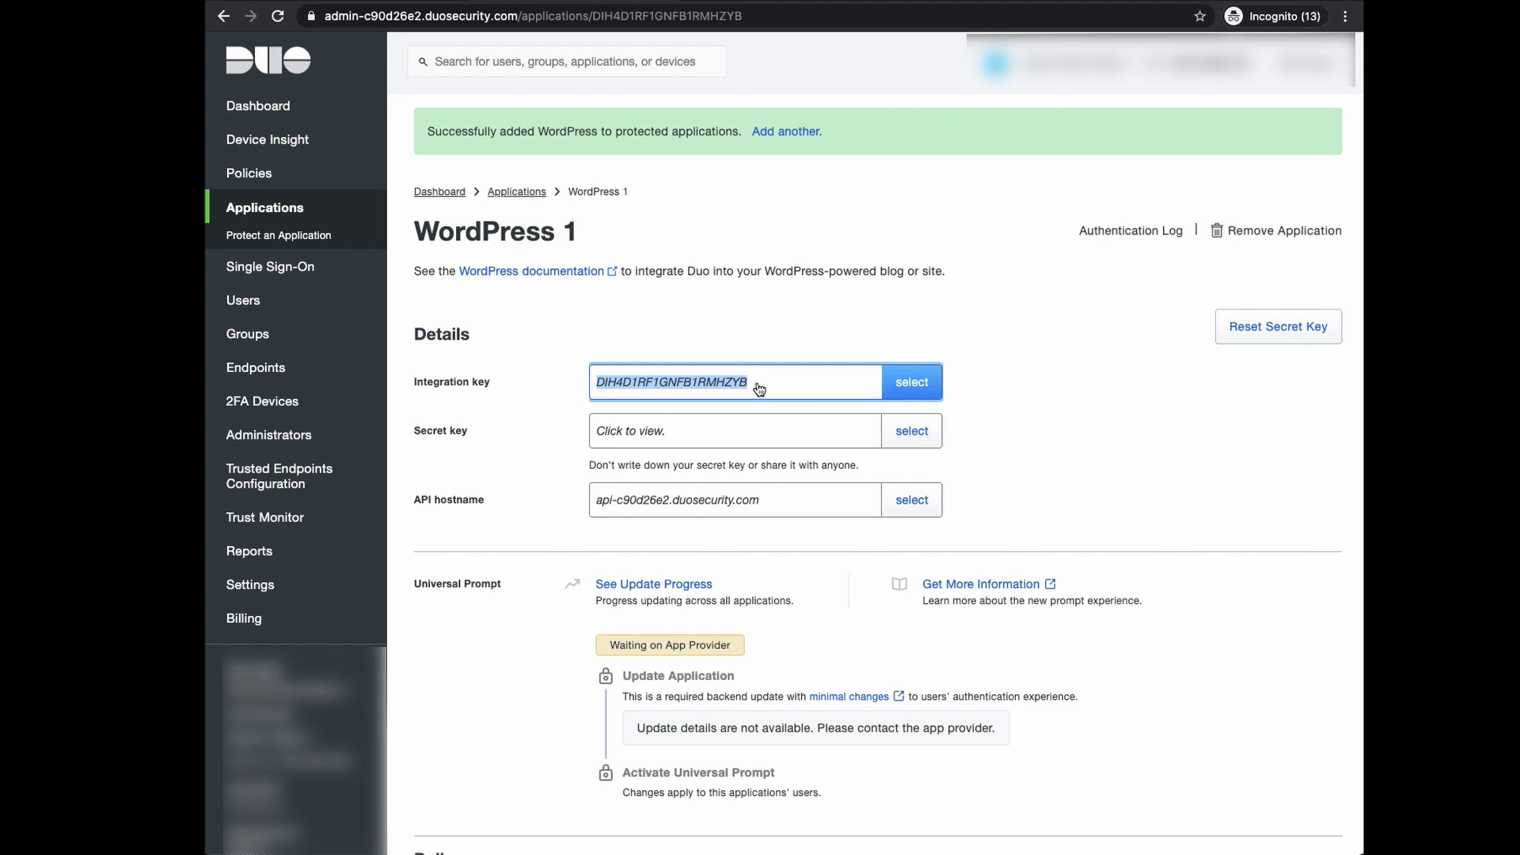
right_click(730, 387)
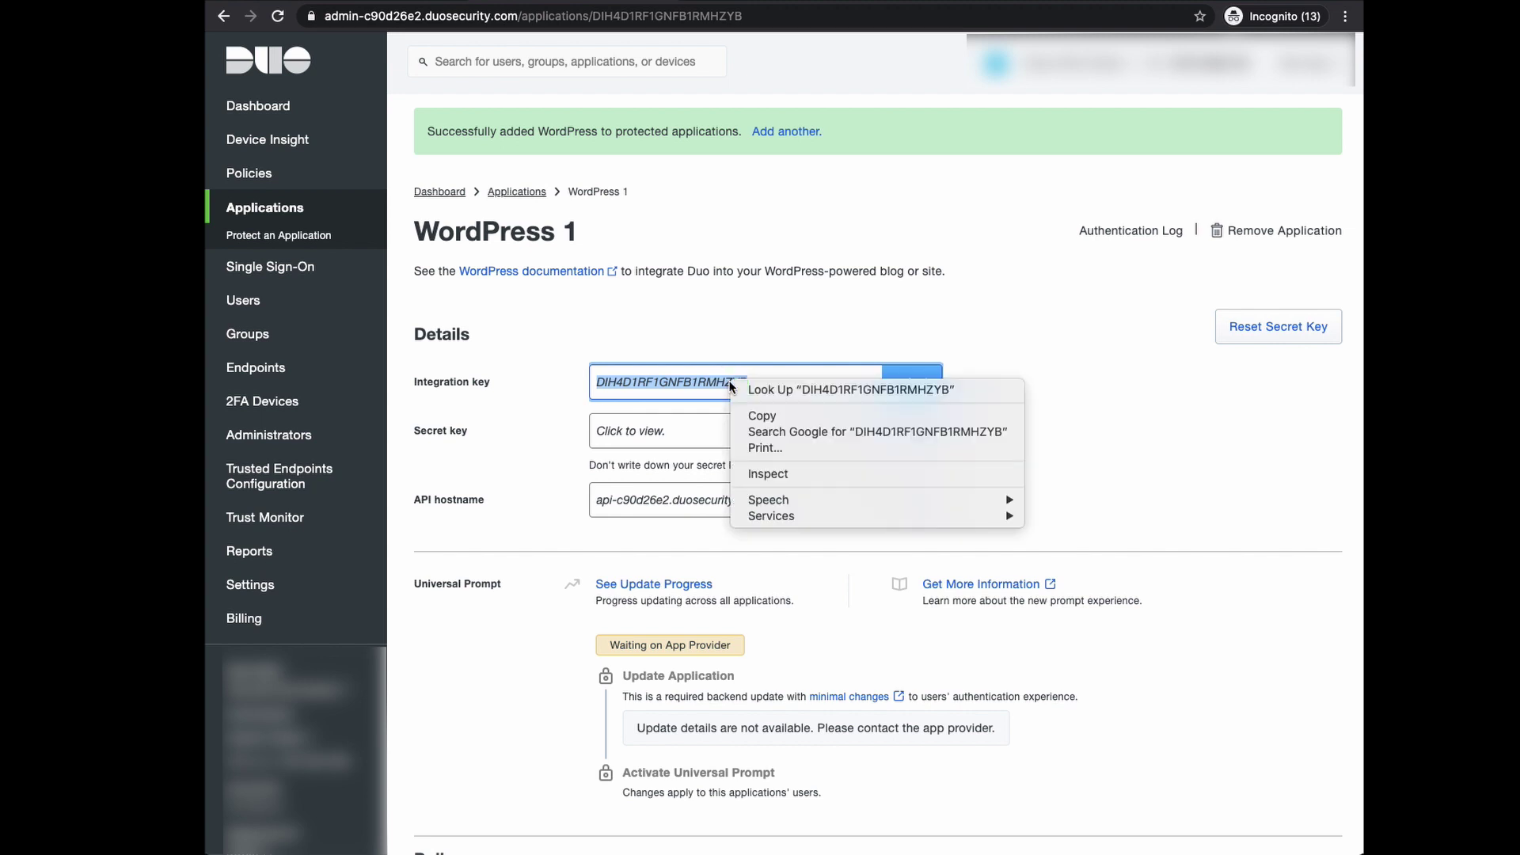
click(758, 416)
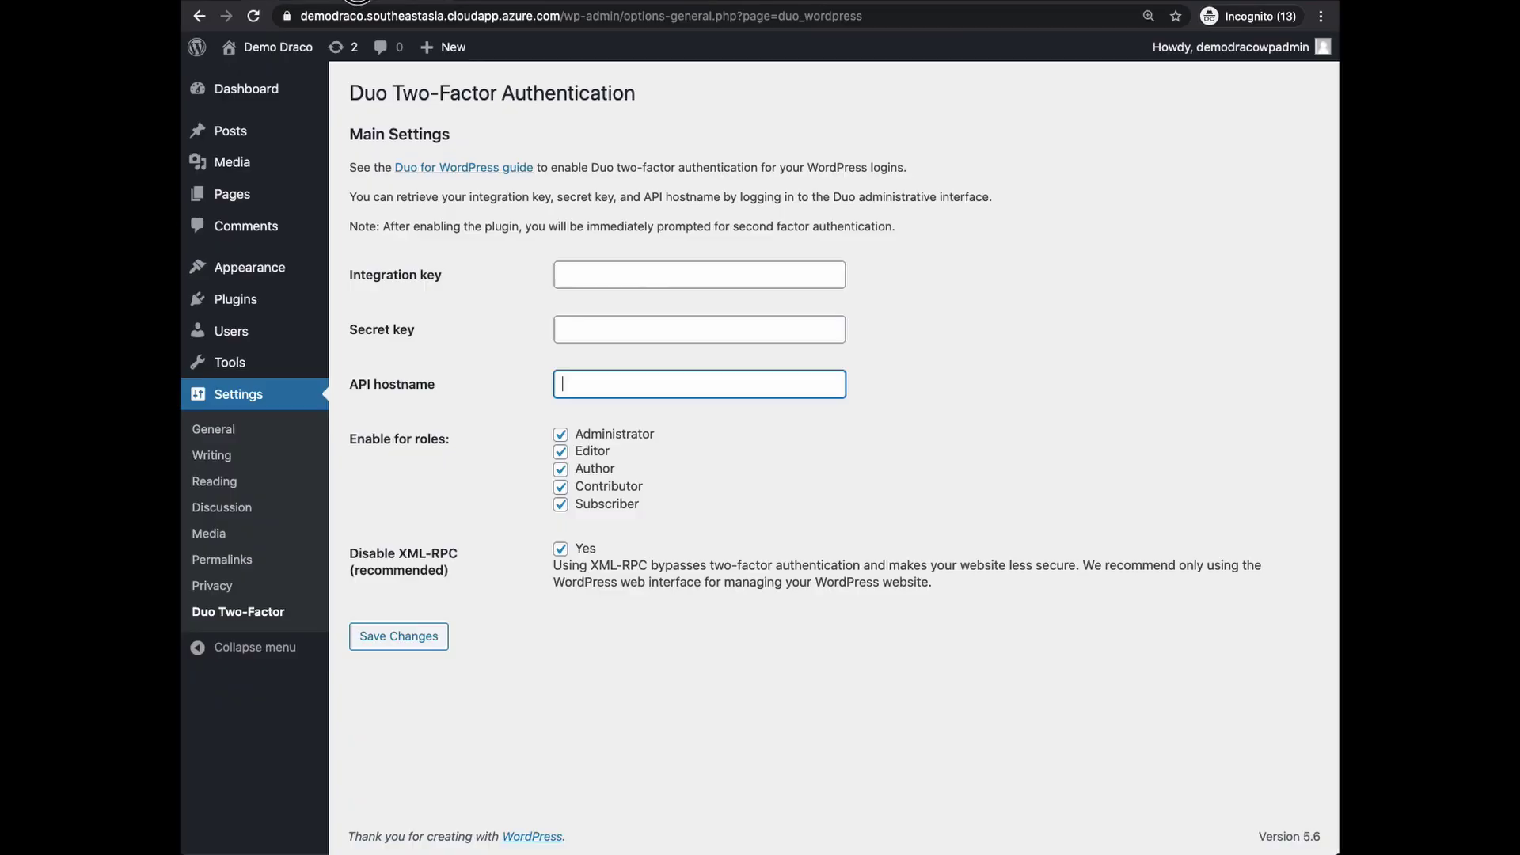
click(599, 275)
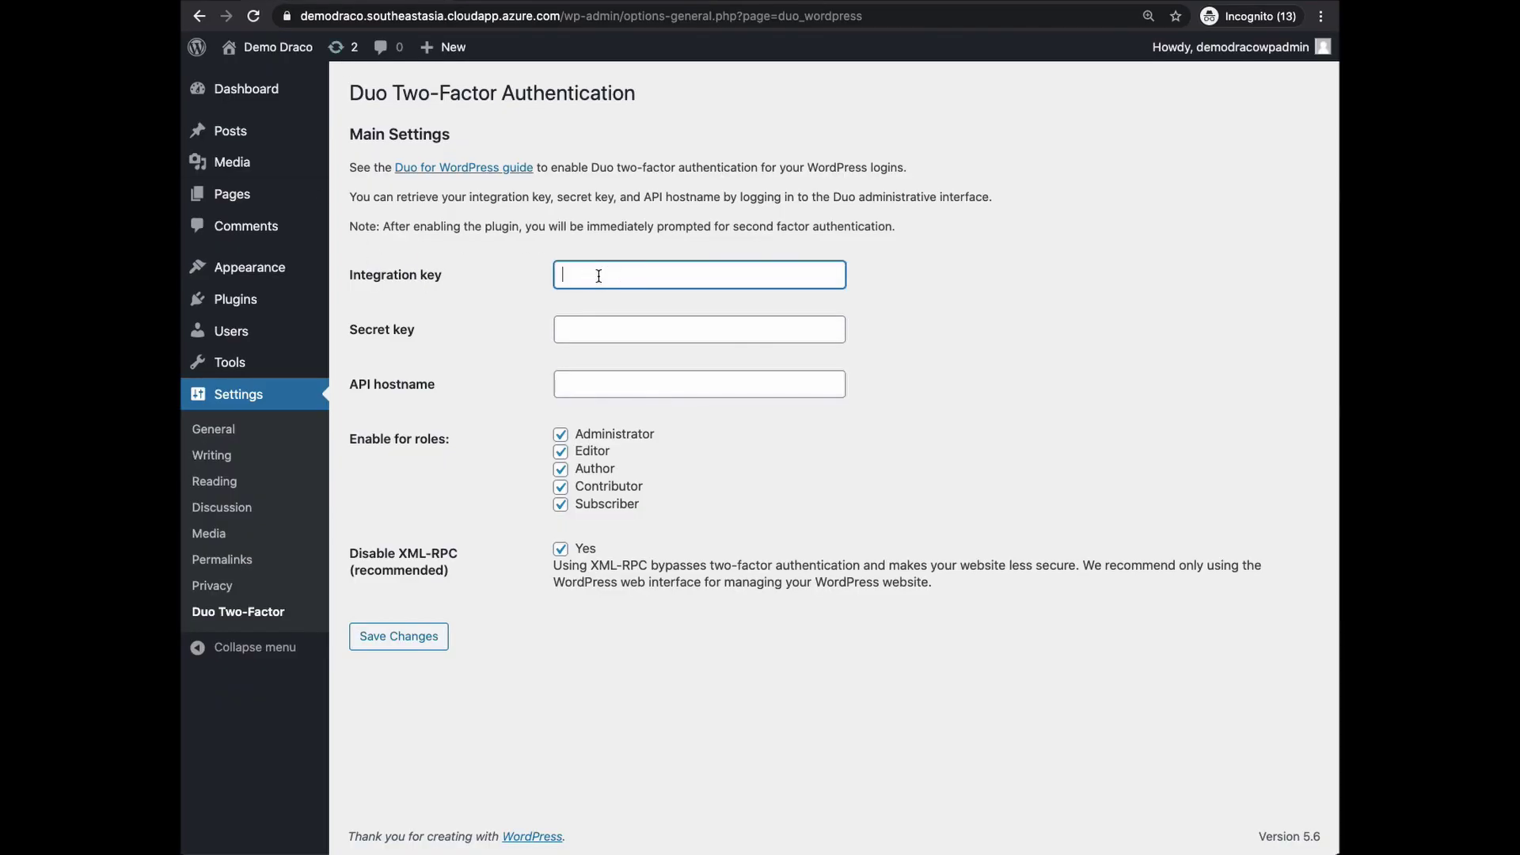
key(ctrl+v)
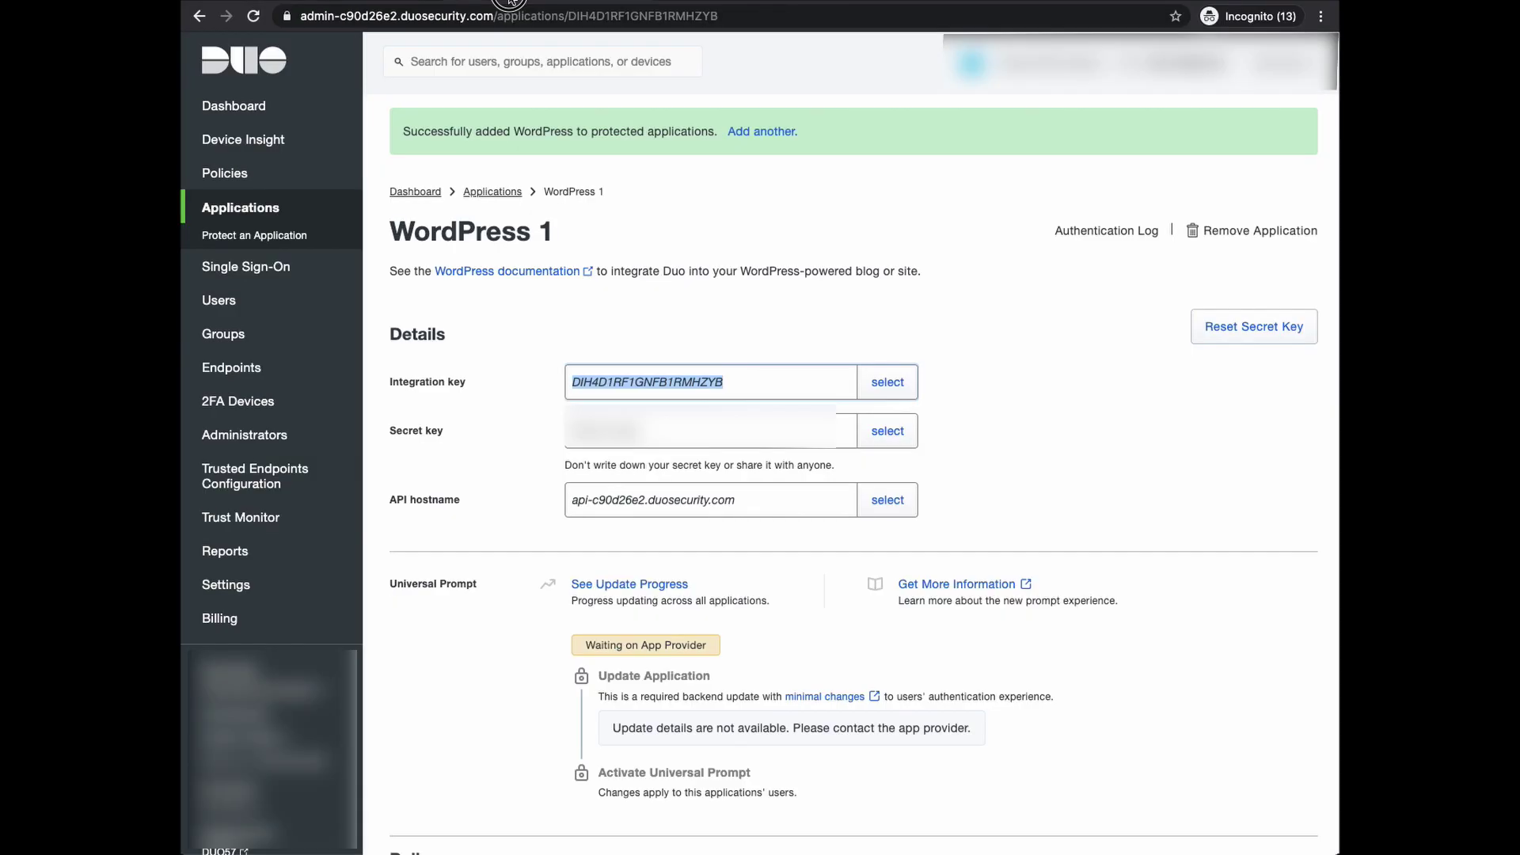
Select and copy the WordPress 1 secret key in Duo Admin Panel
click(887, 431)
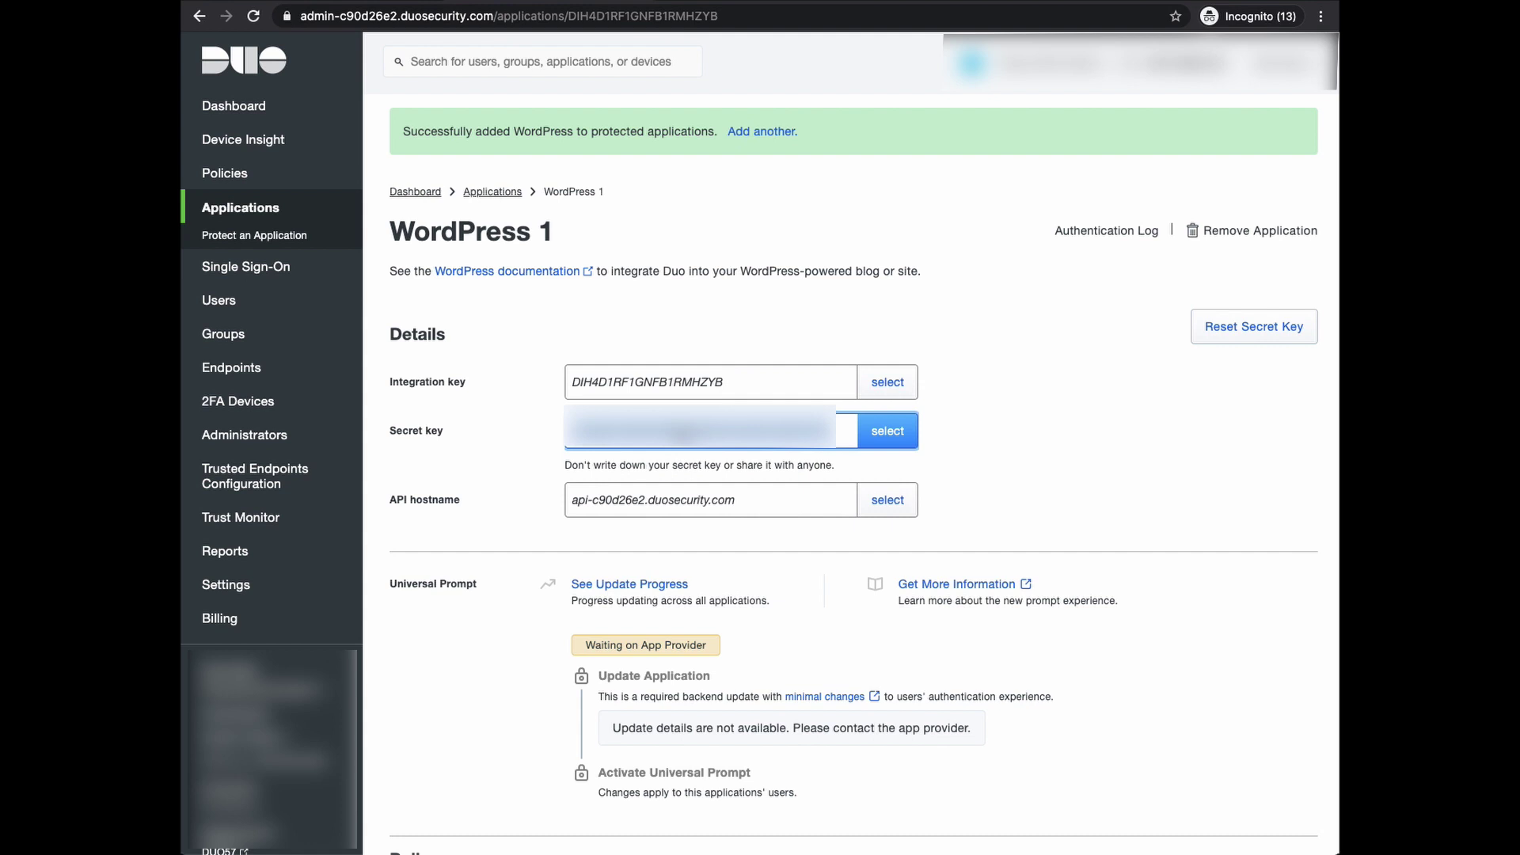
click(672, 499)
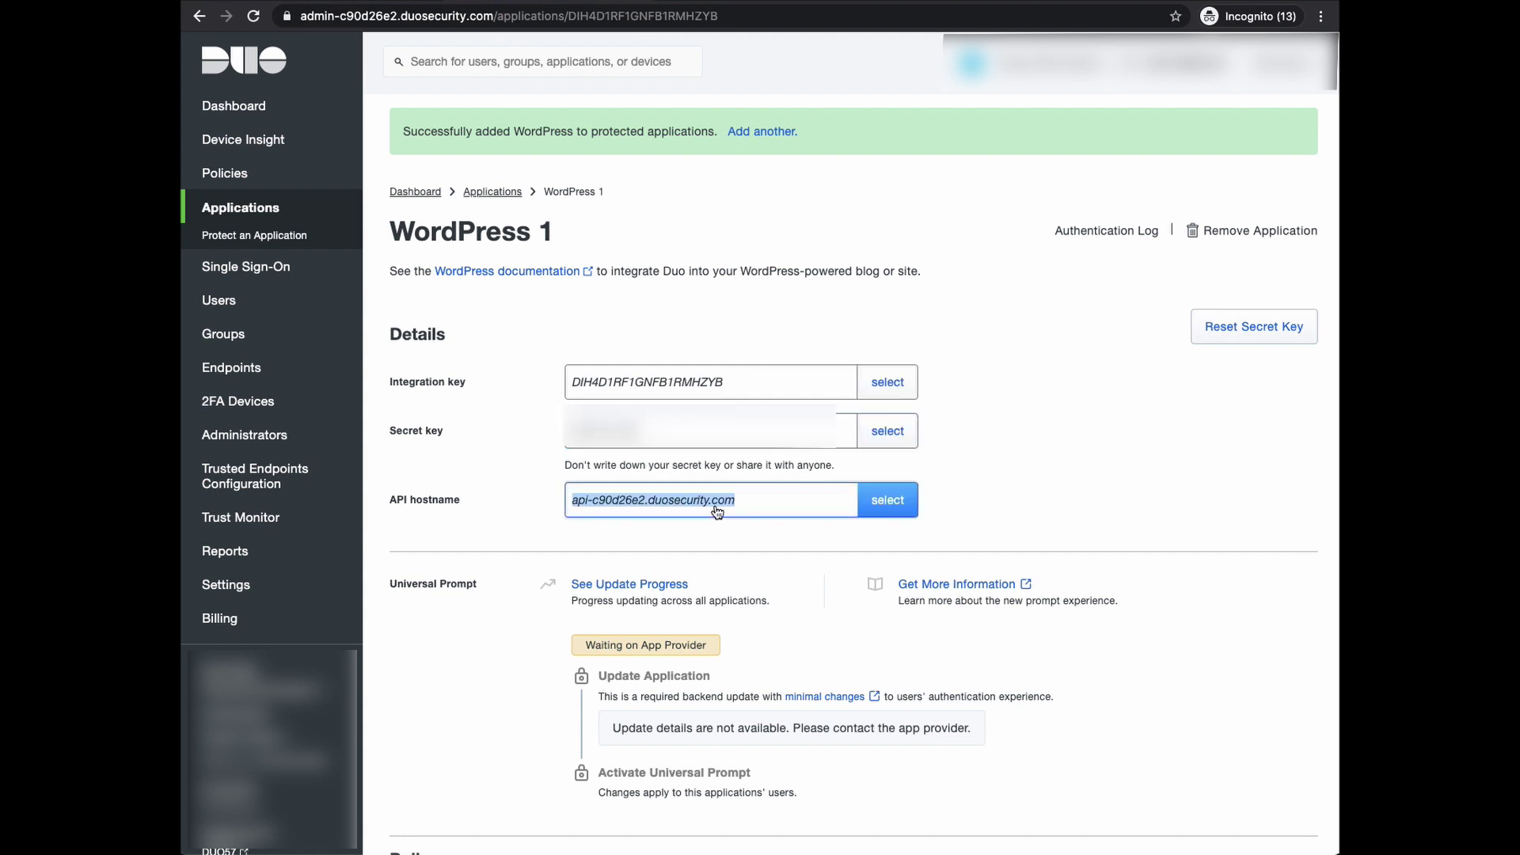
click(653, 325)
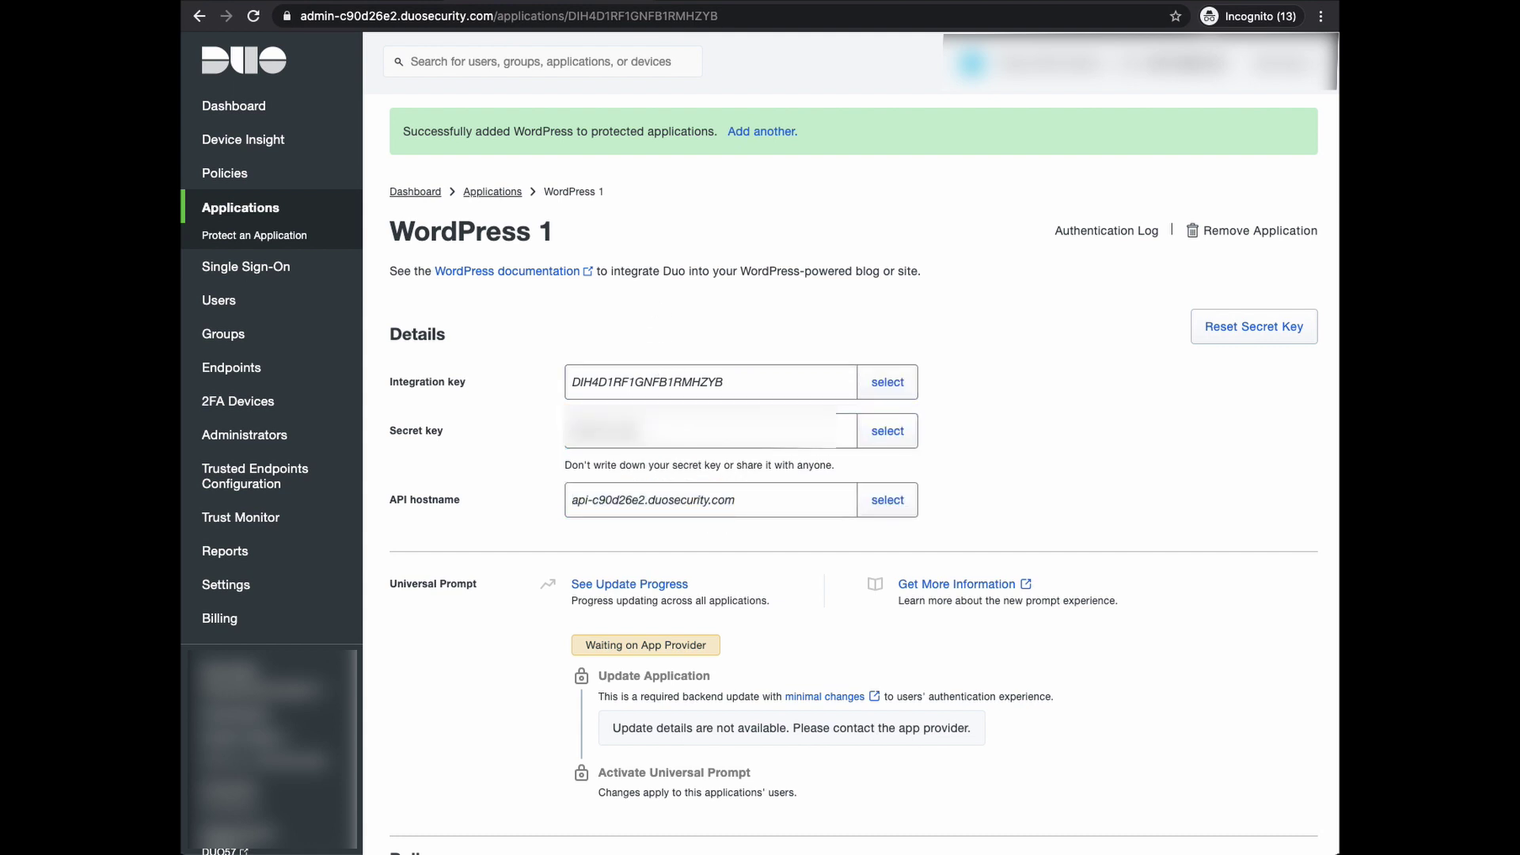
click(631, 432)
right_click(631, 432)
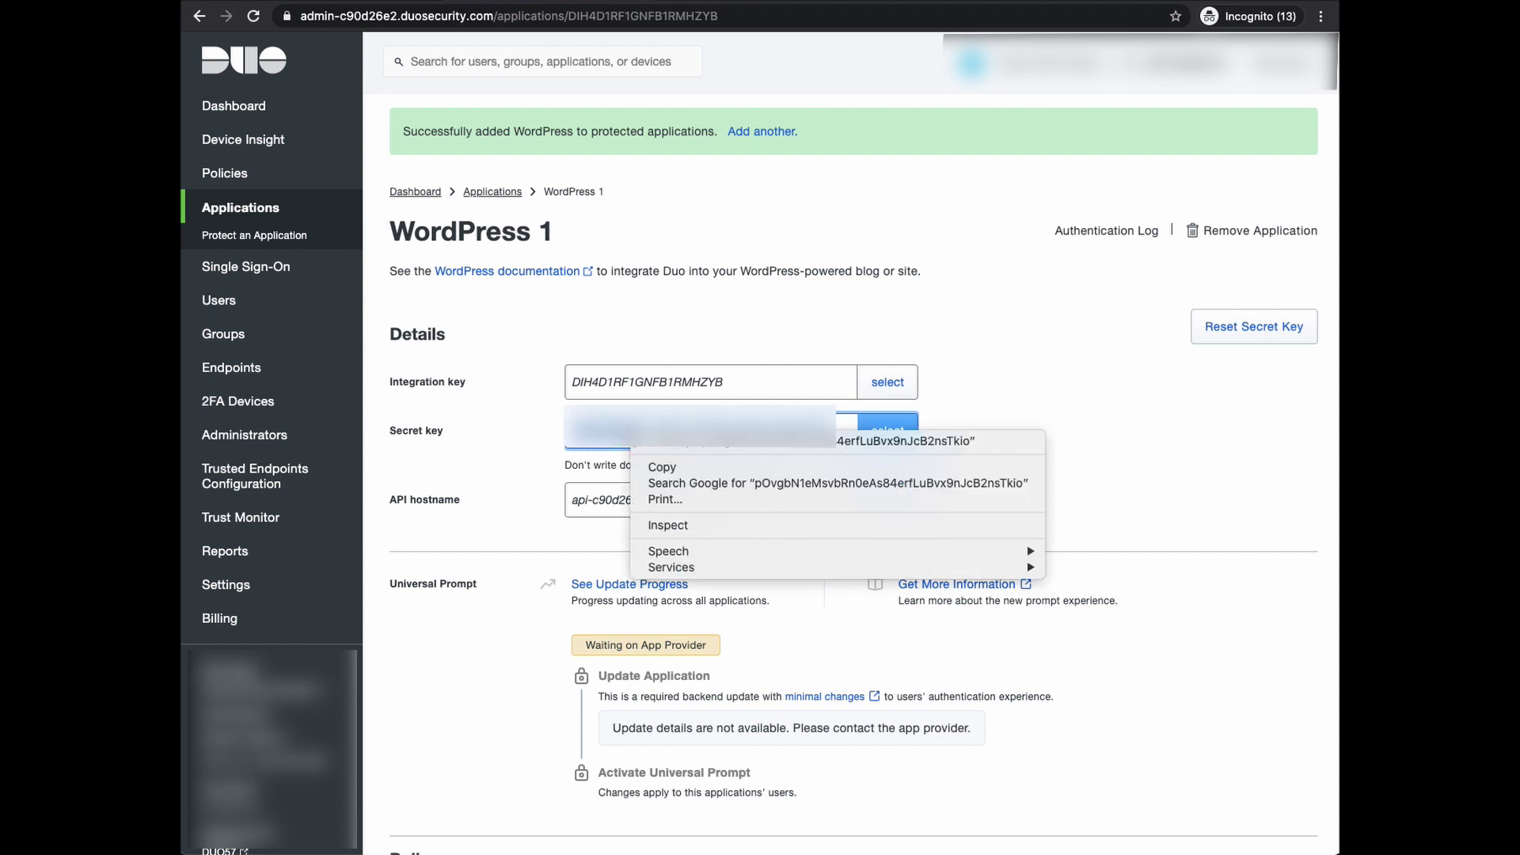
click(668, 468)
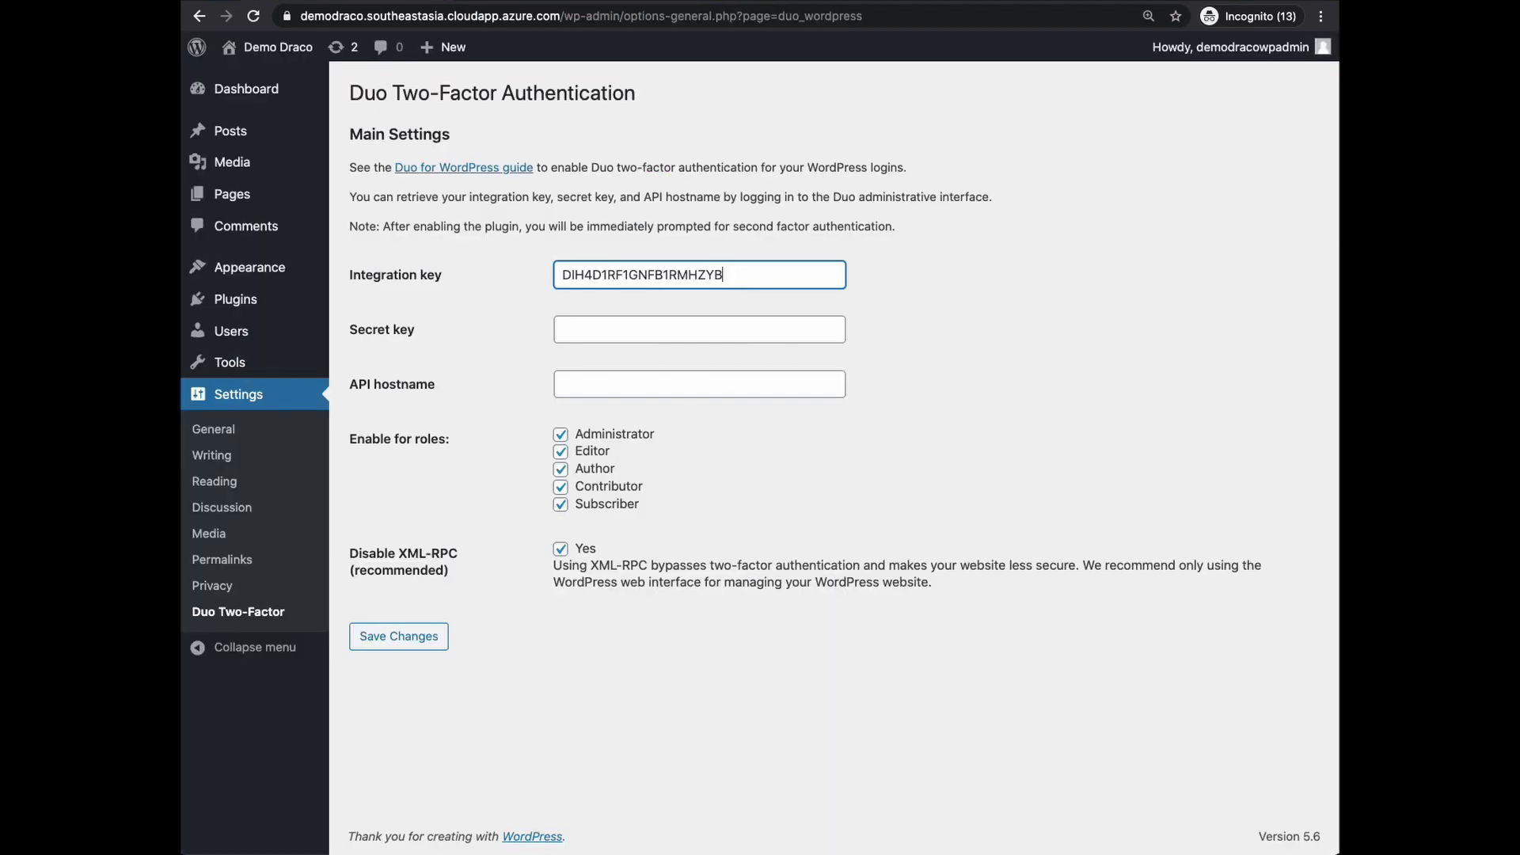
Paste the secret key into WordPress, then copy the API hostname from Duo
click(579, 323)
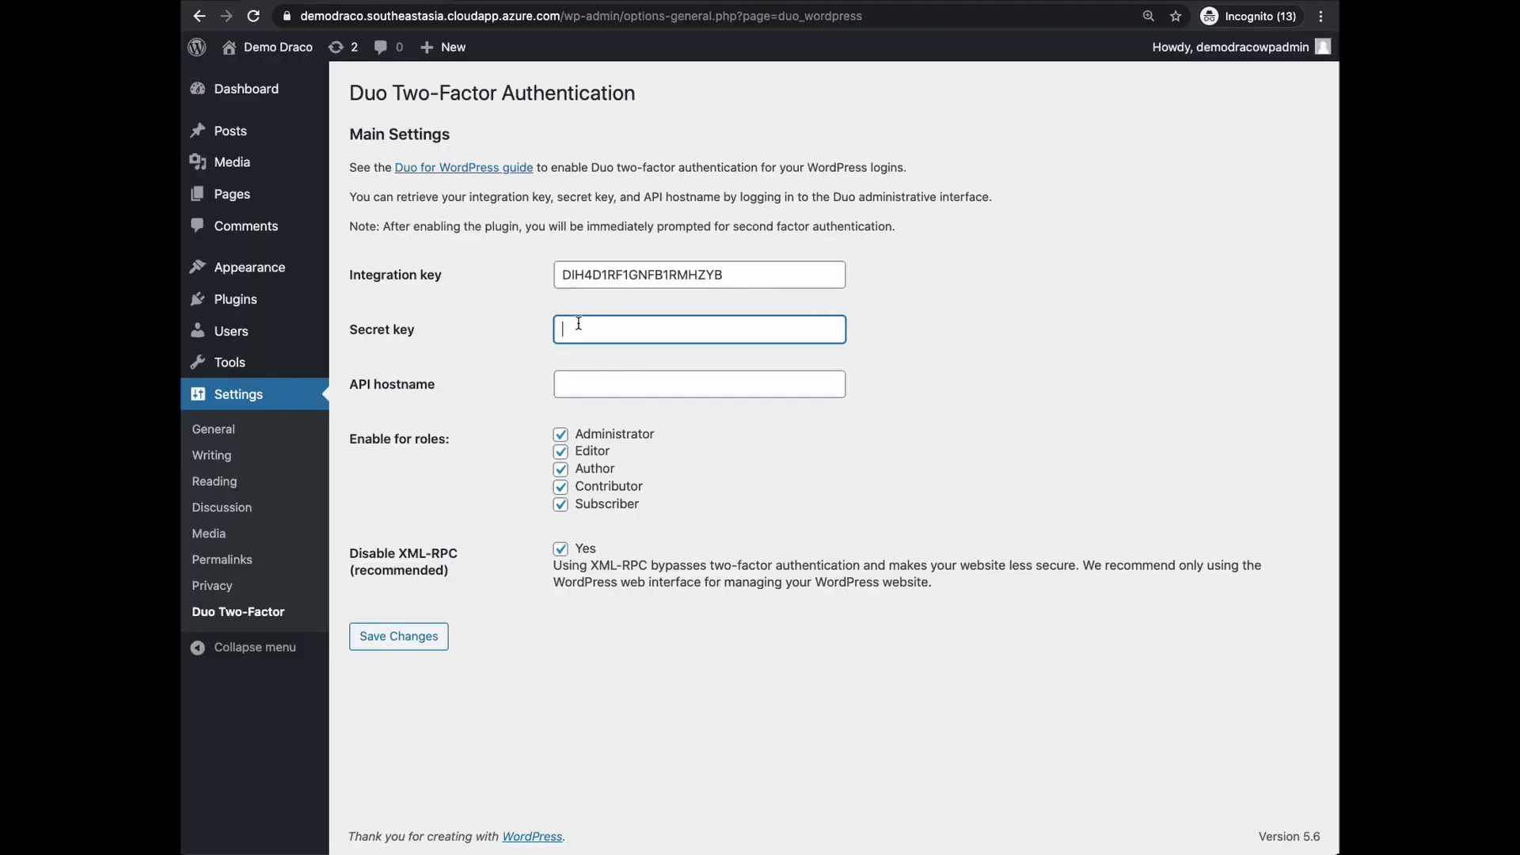
key(ctrl+v)
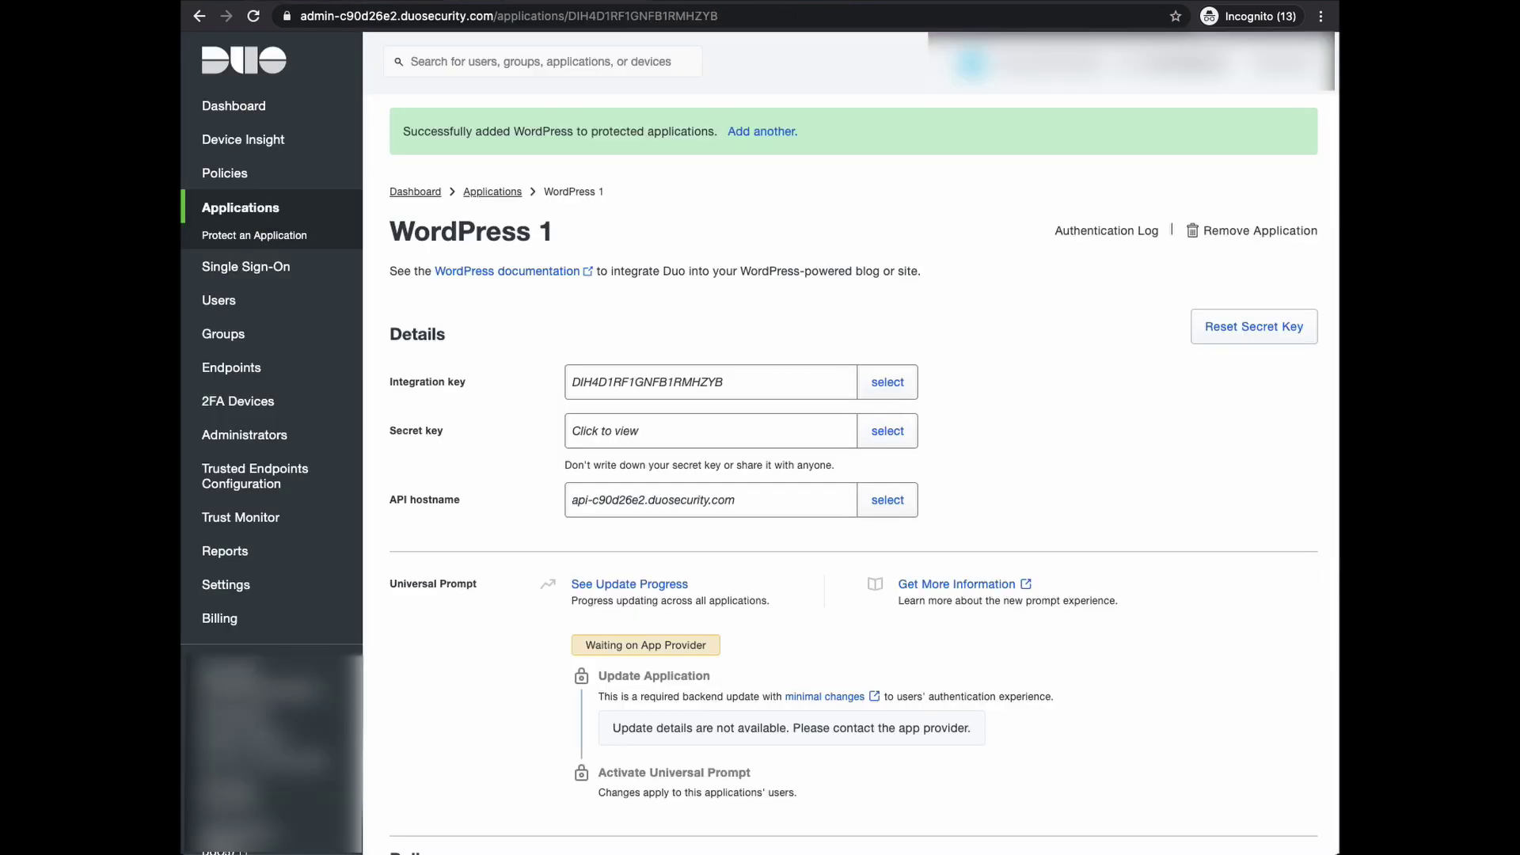
click(887, 501)
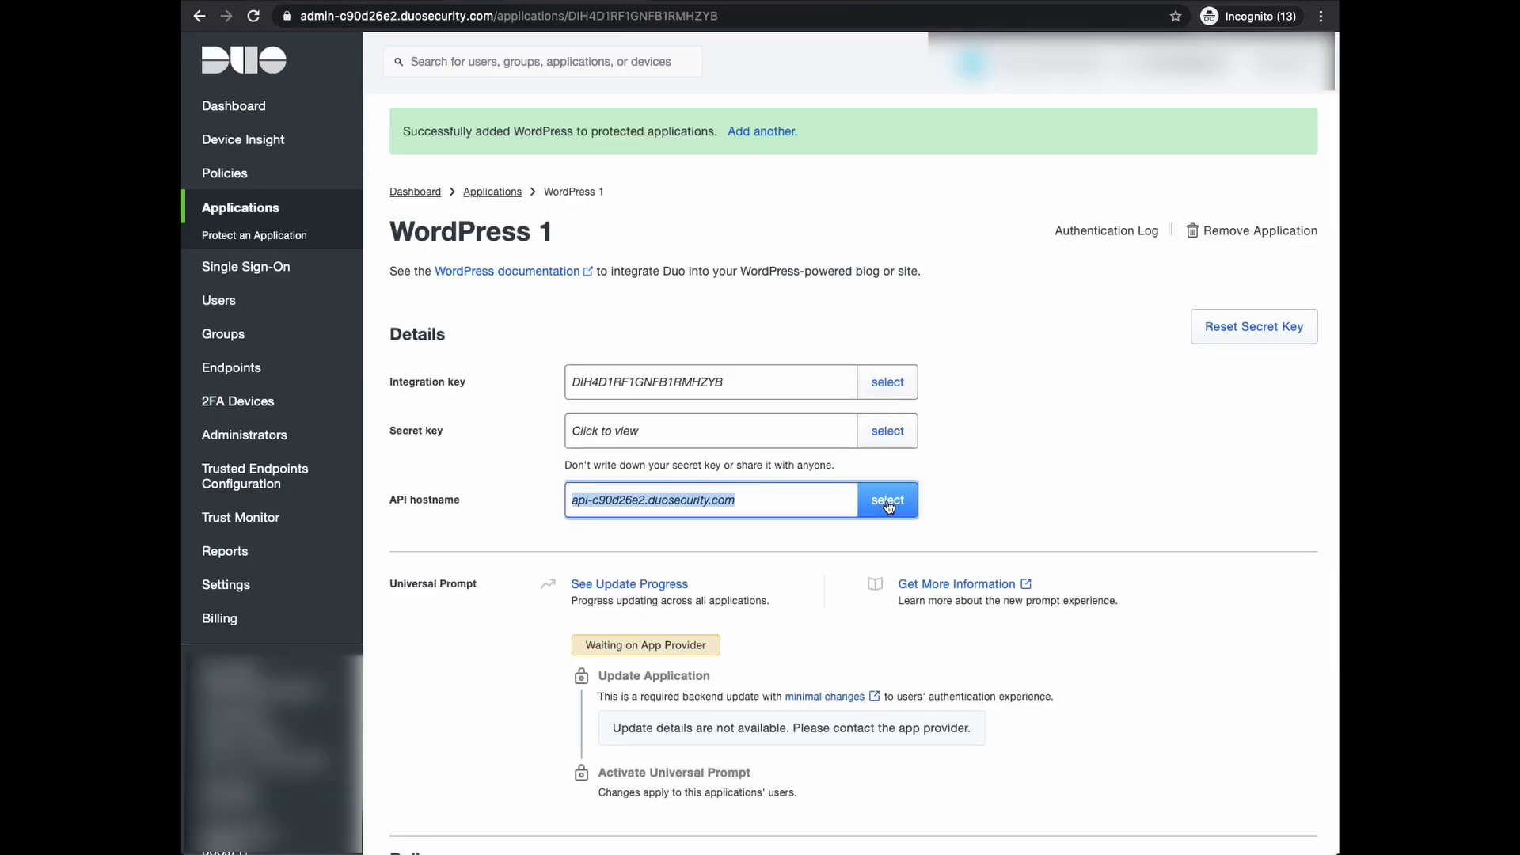
right_click(680, 498)
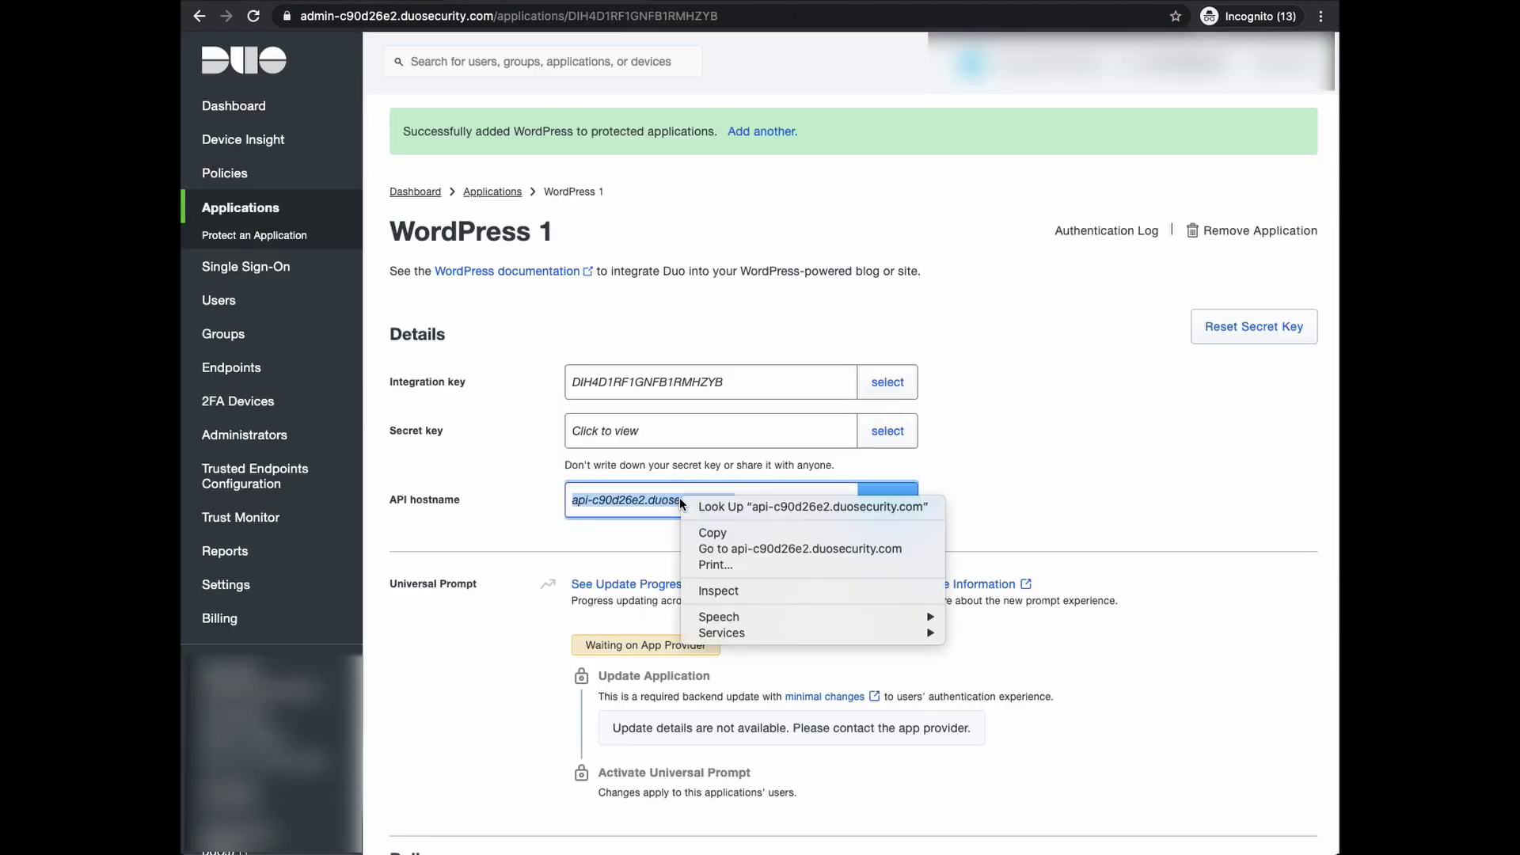
click(707, 533)
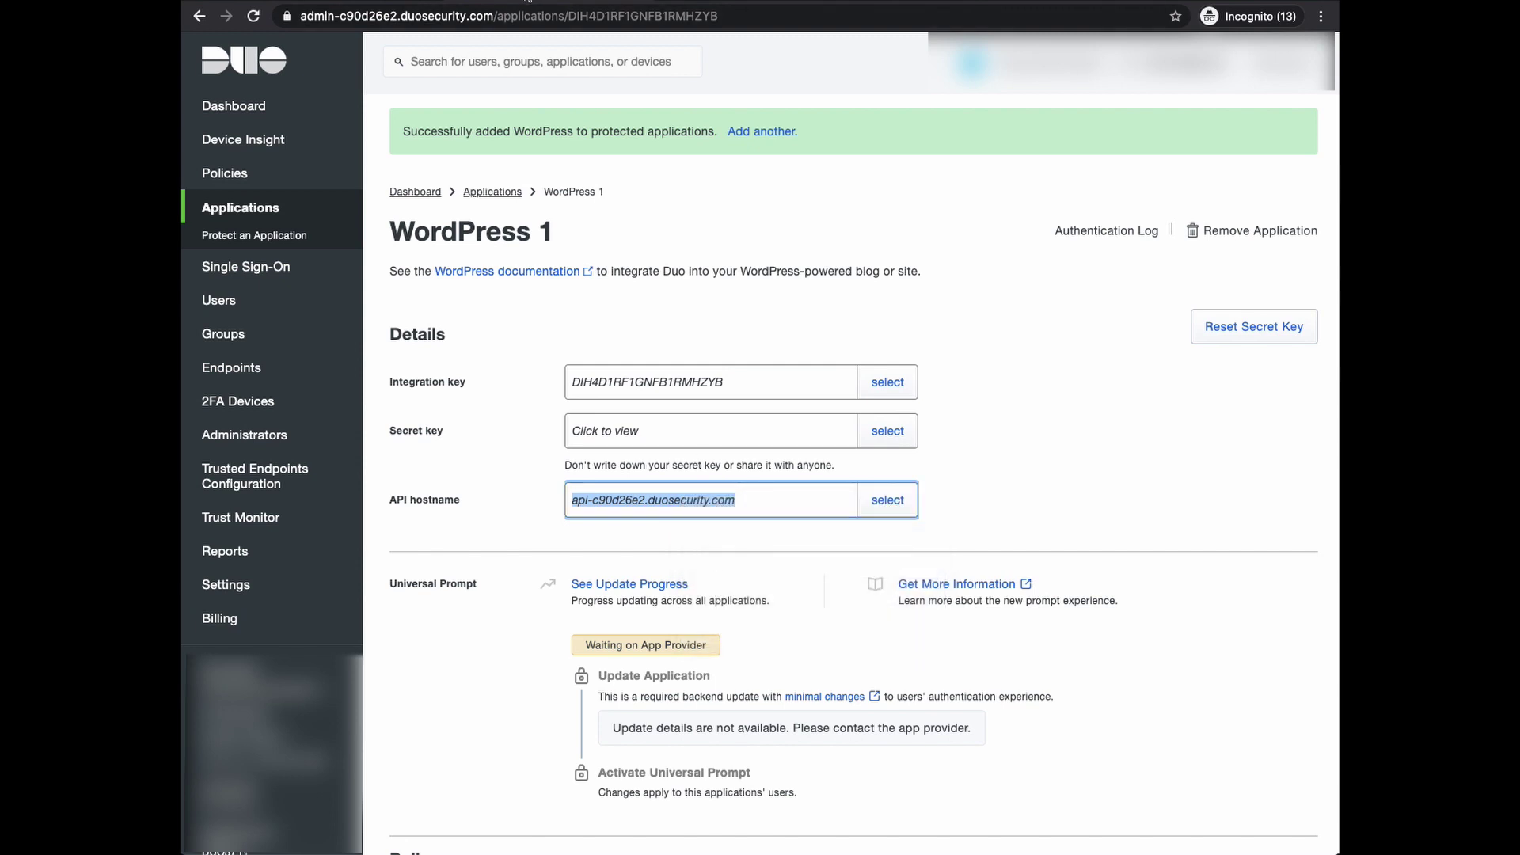
Paste the API hostname into the WordPress Duo settings and save them
key(ctrl+Tab)
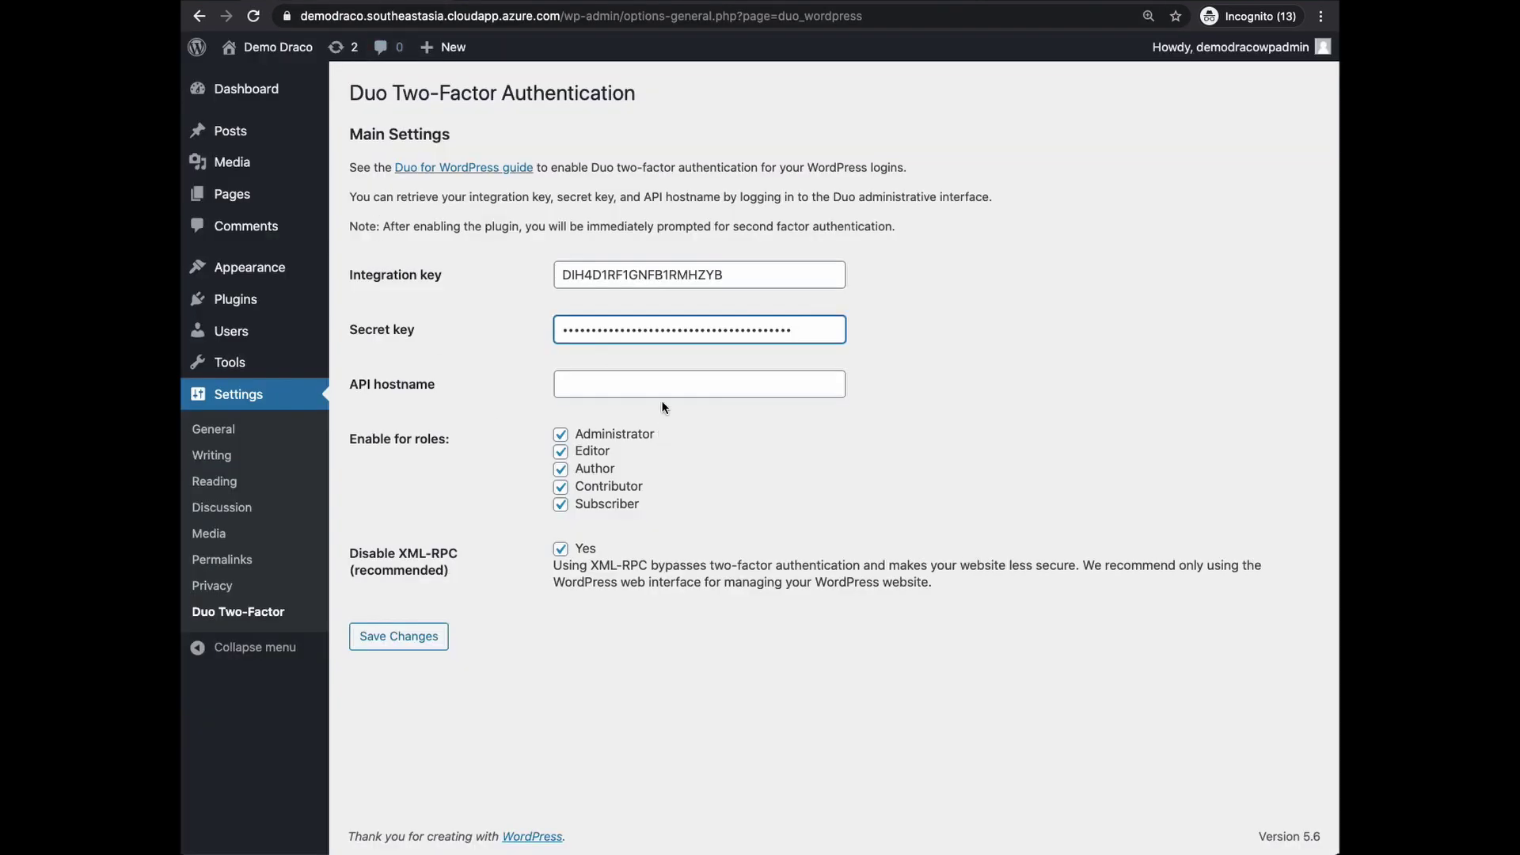
click(657, 391)
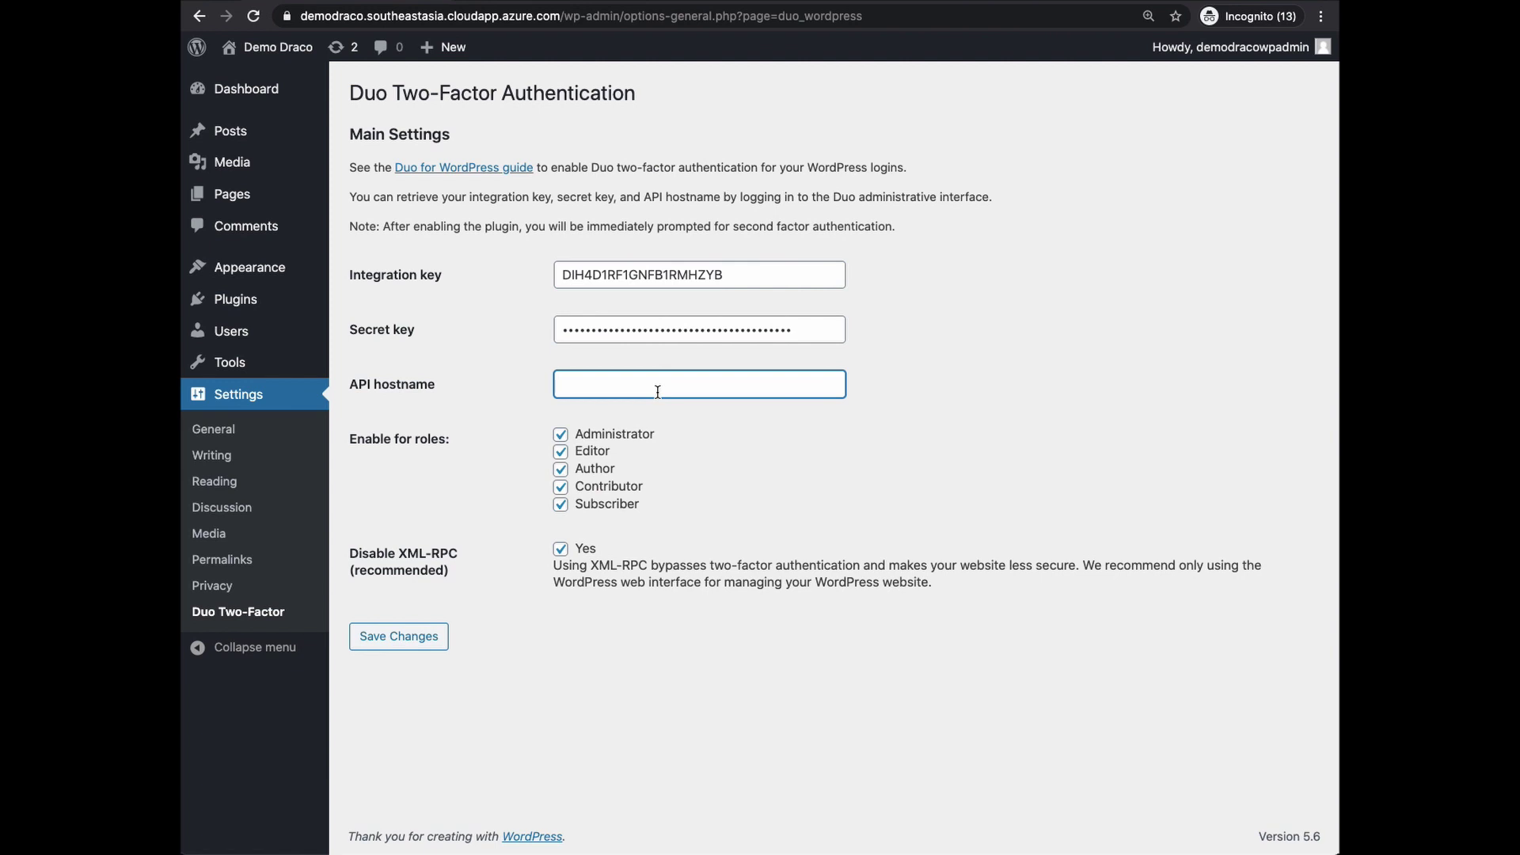
key(ctrl+v)
click(986, 723)
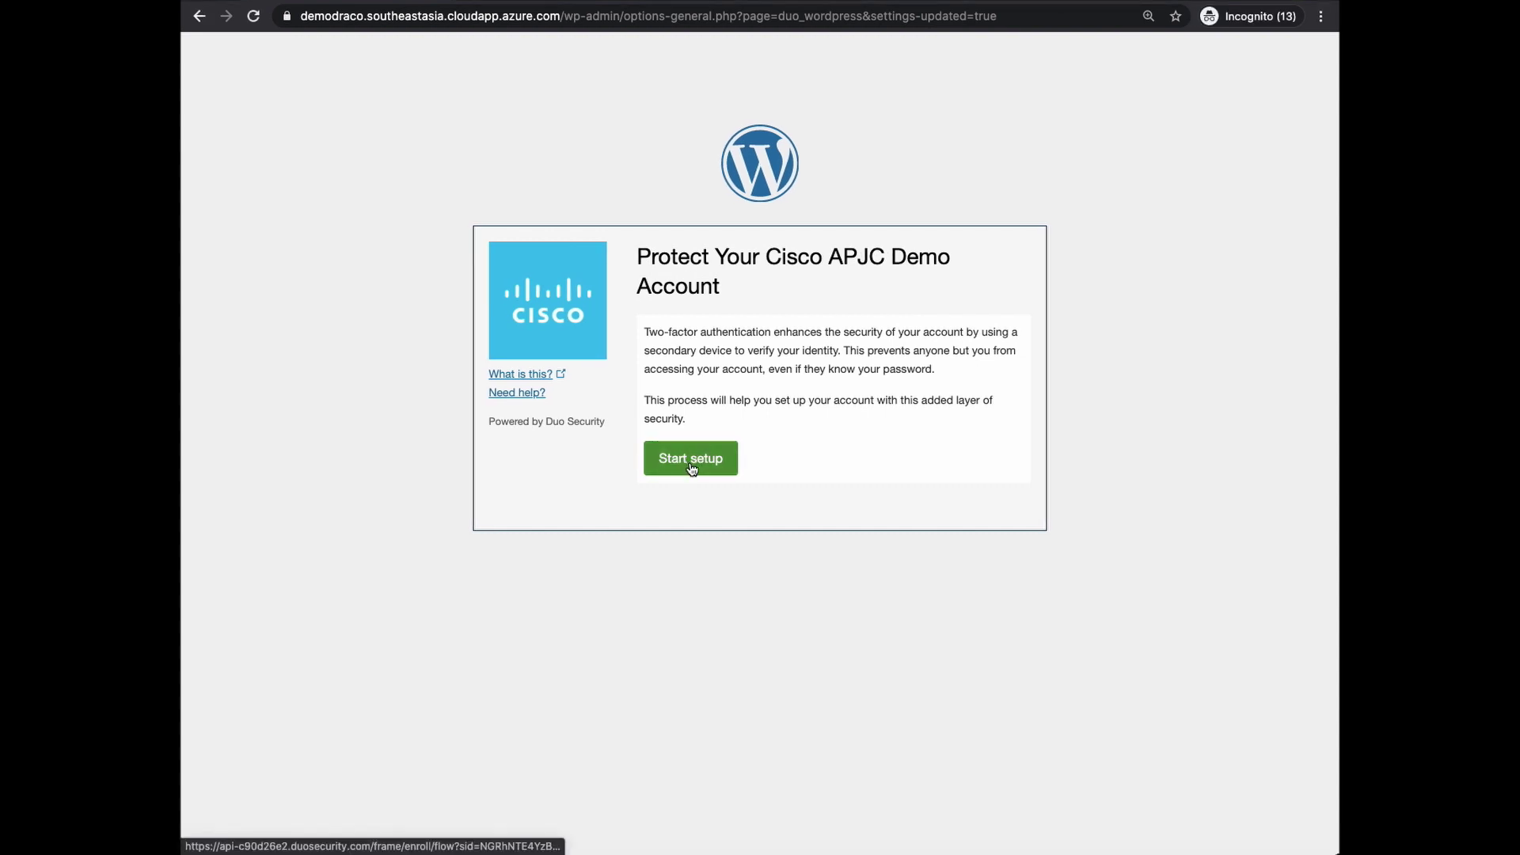
Add a mobile phone with a Singapore number, confirm it, and request a verification code by text
click(691, 467)
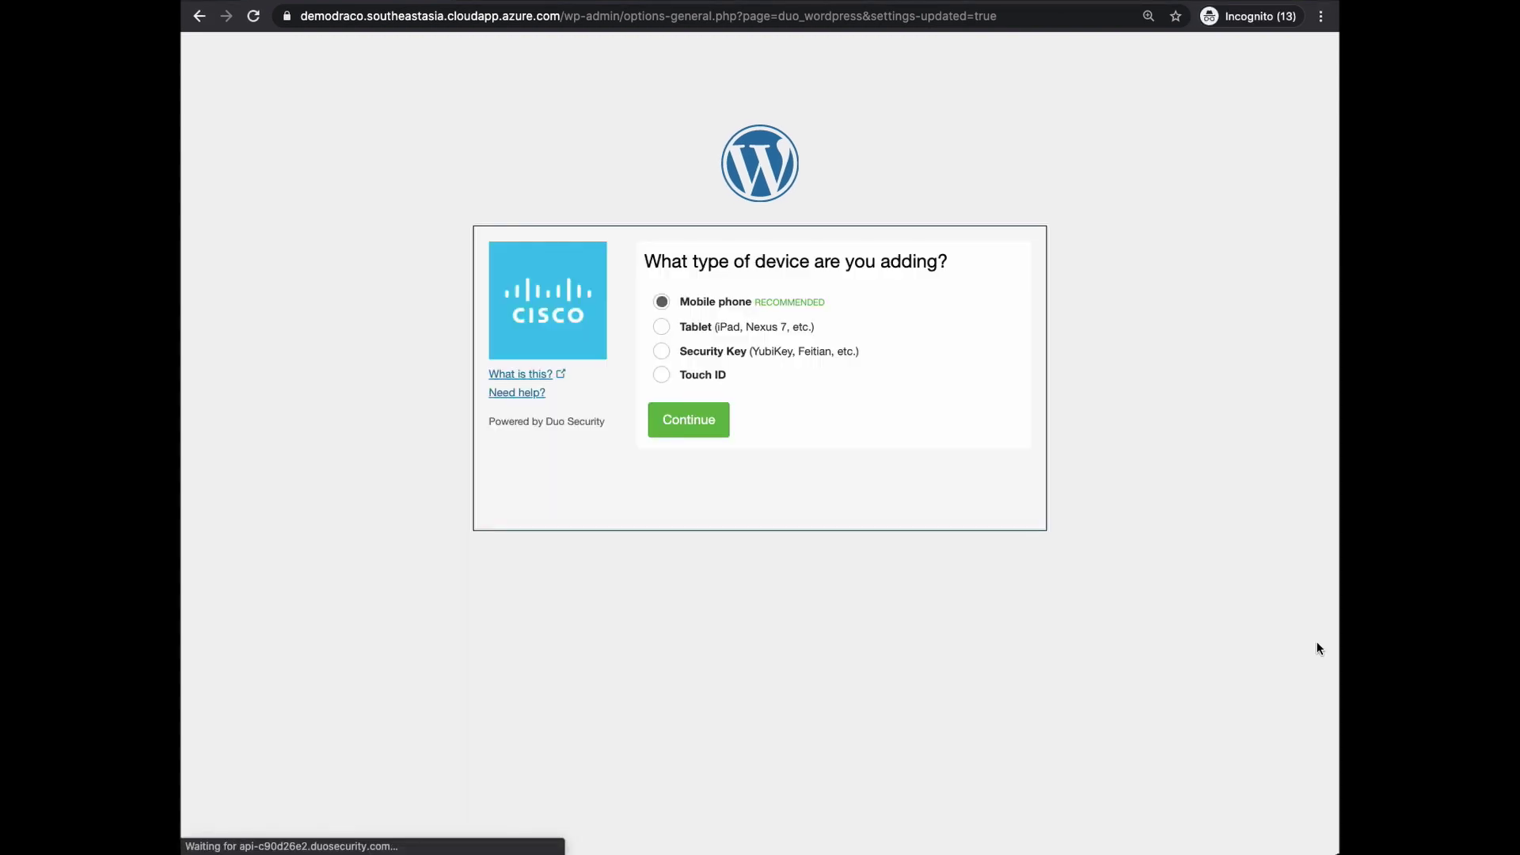
click(693, 433)
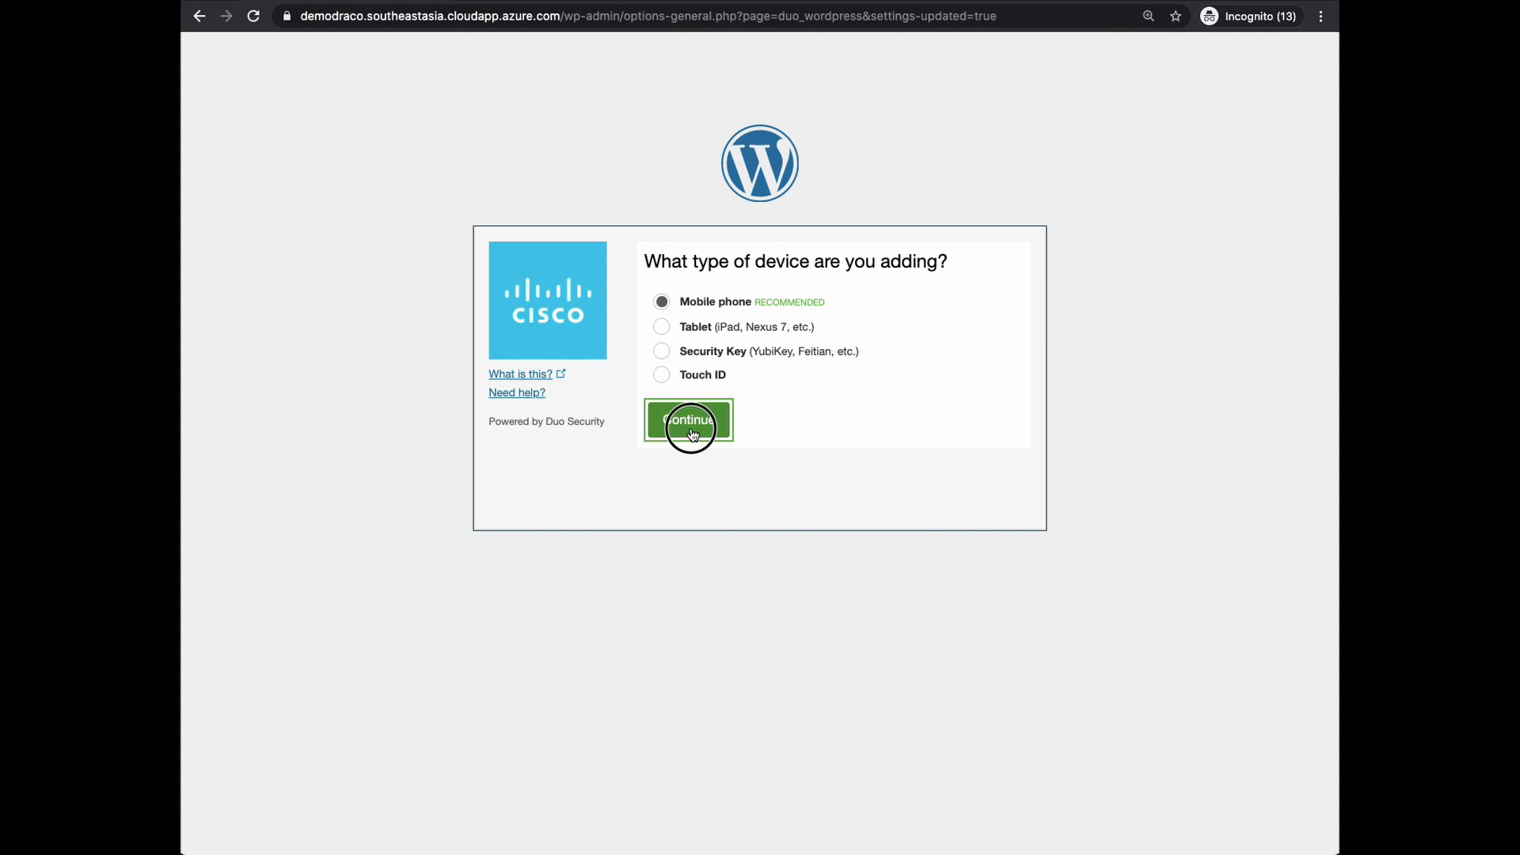
click(720, 308)
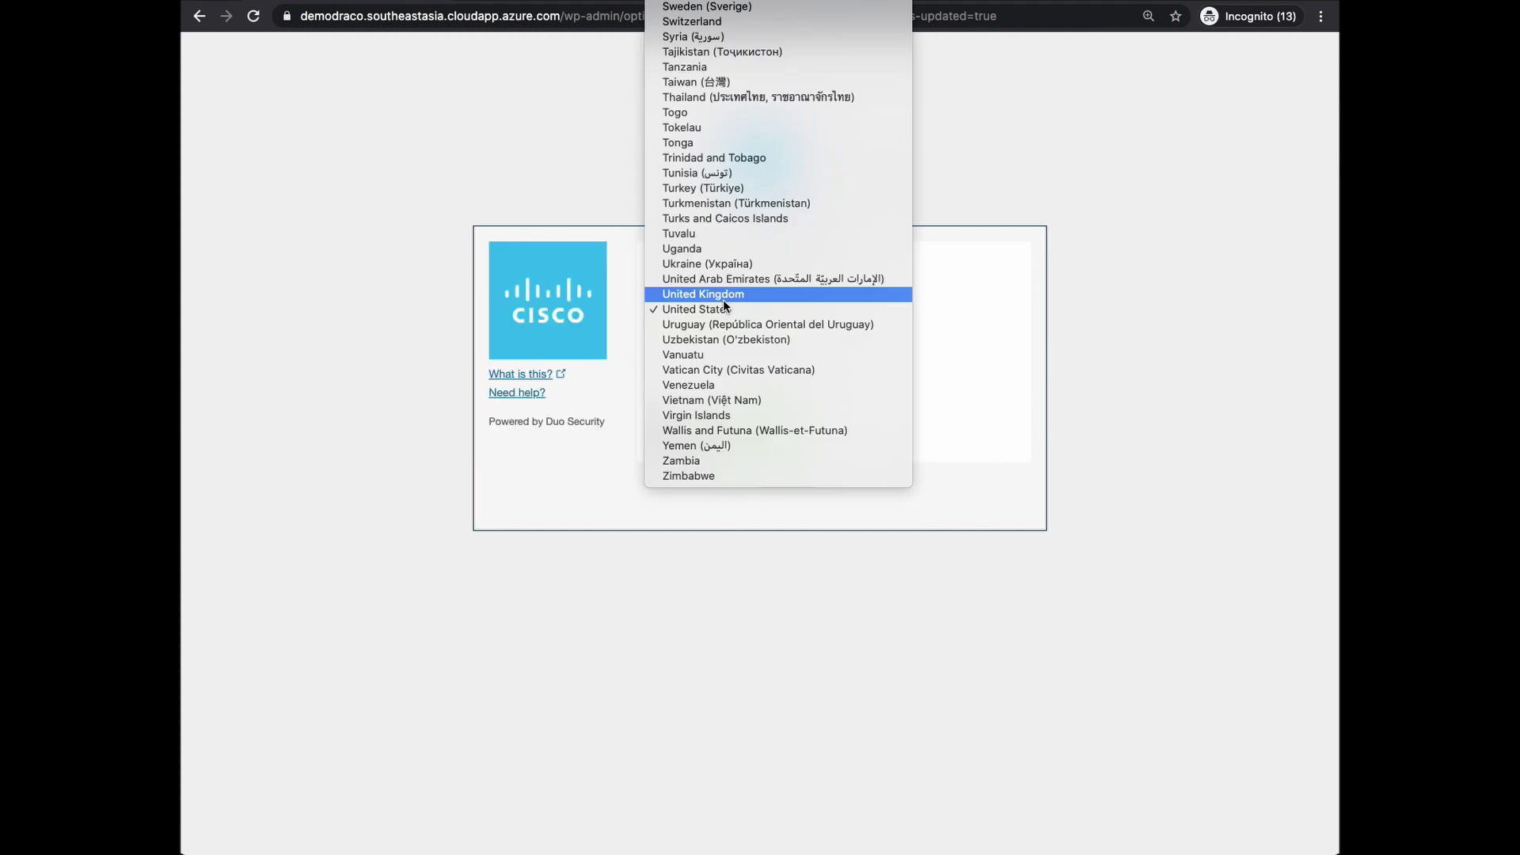
scroll(724, 299, up, 10)
click(724, 305)
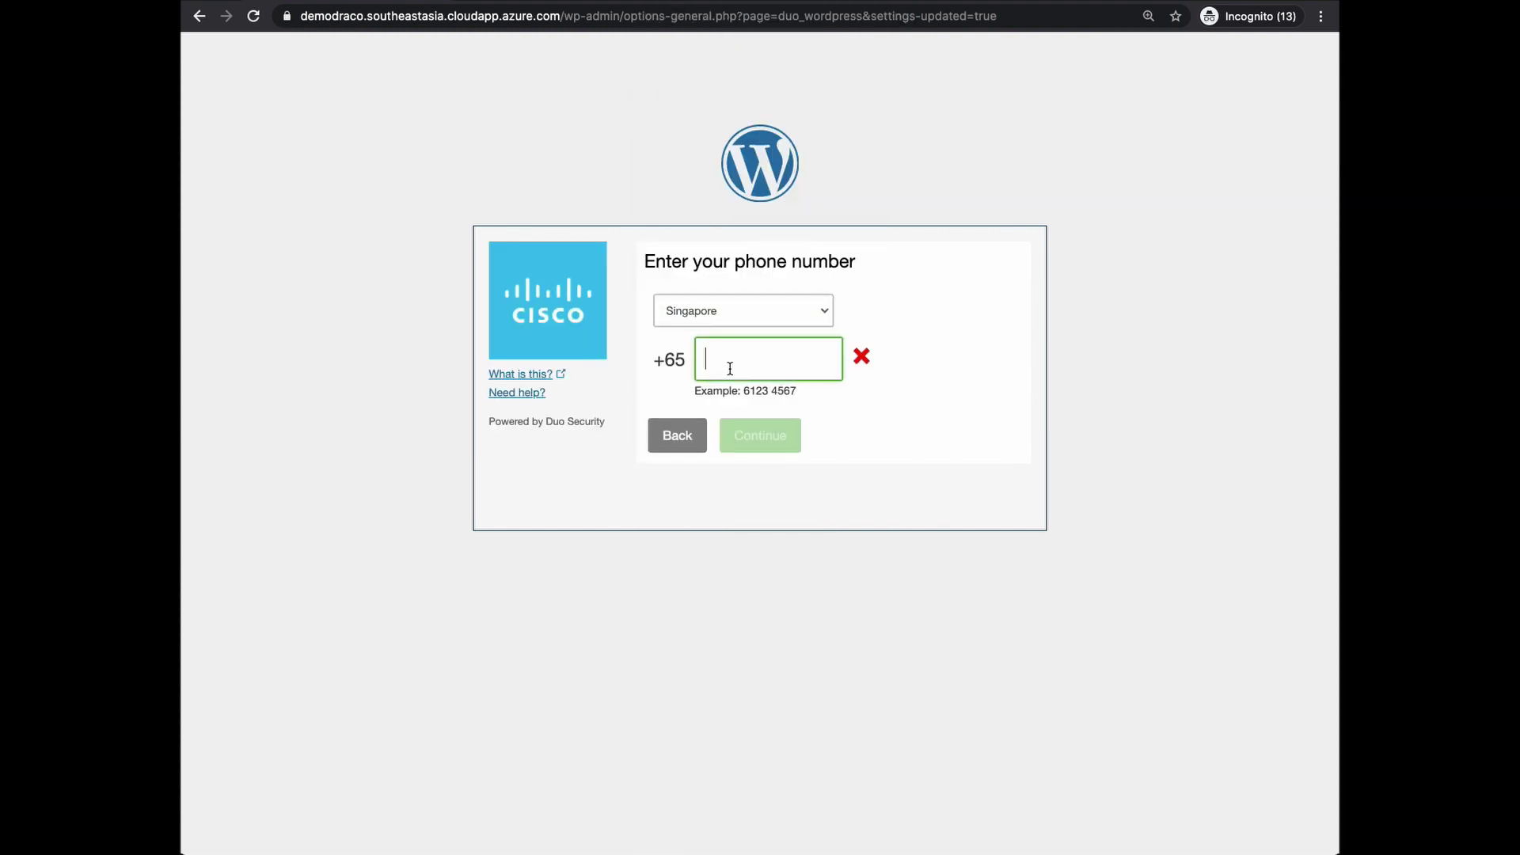
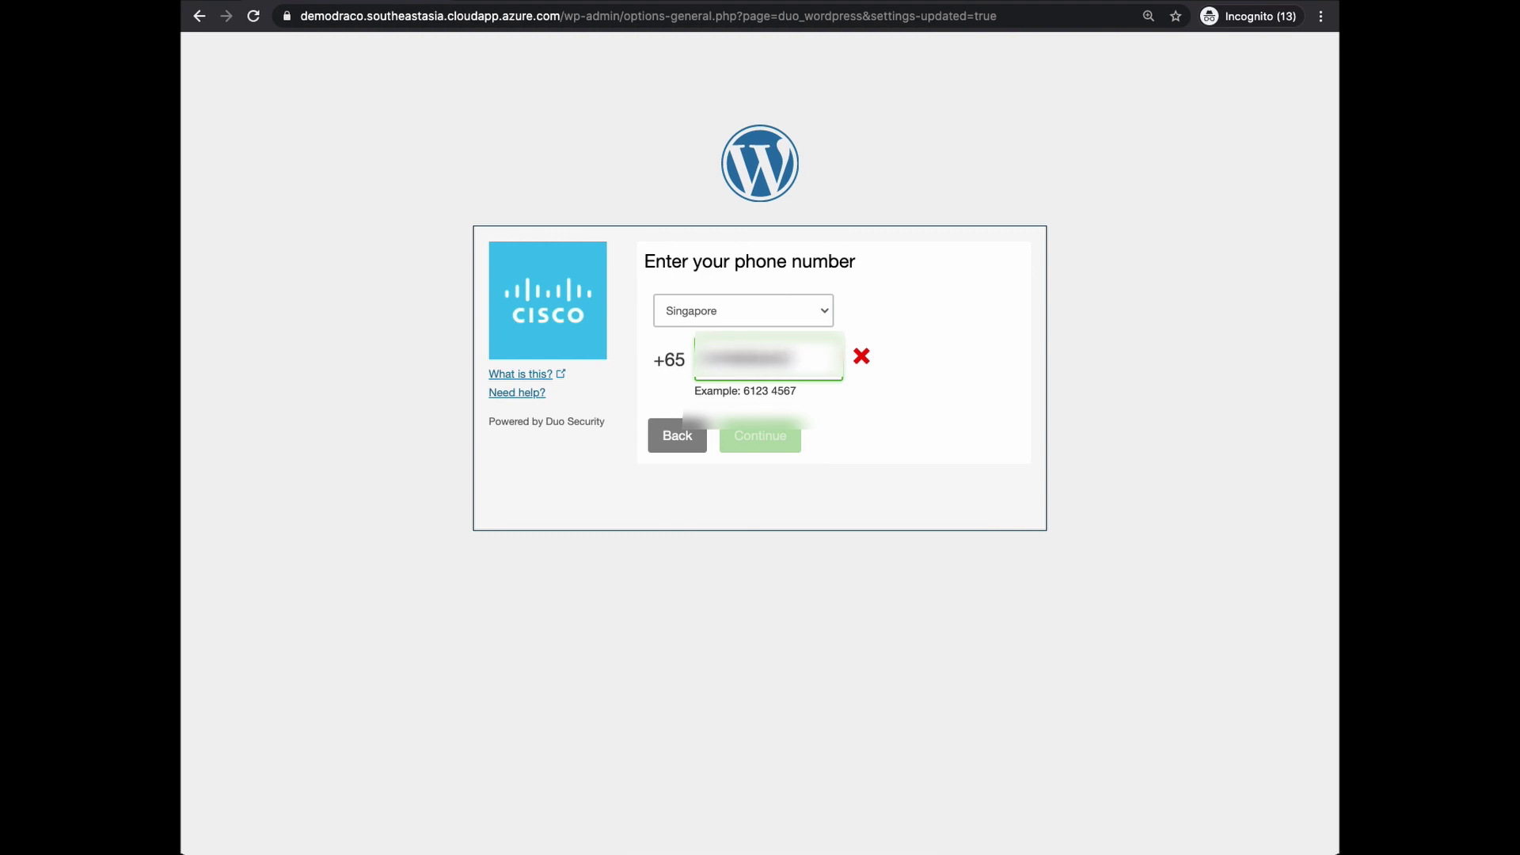
click(658, 416)
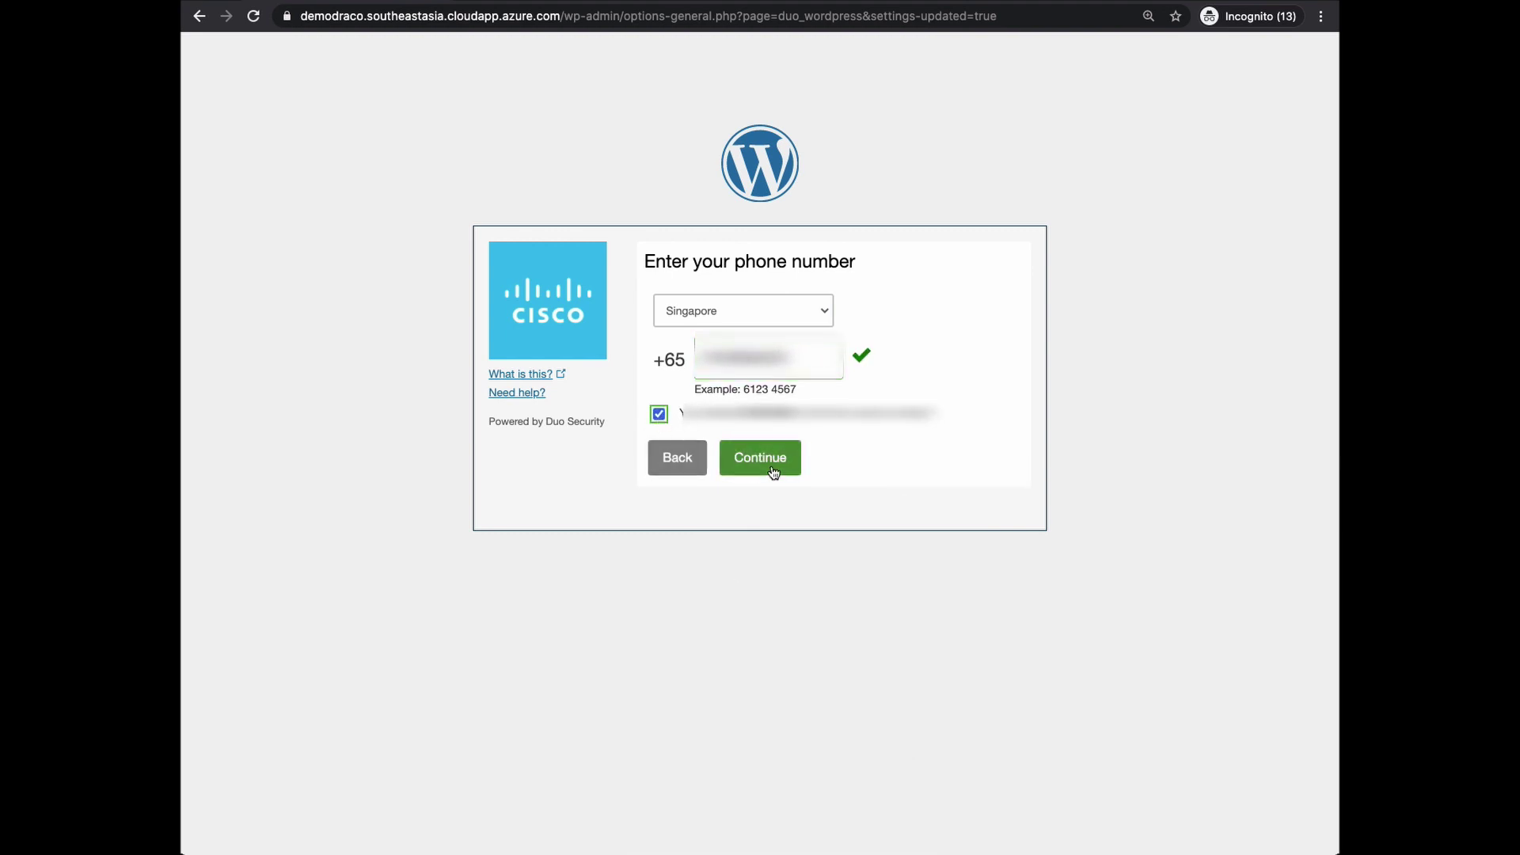
click(768, 458)
click(695, 344)
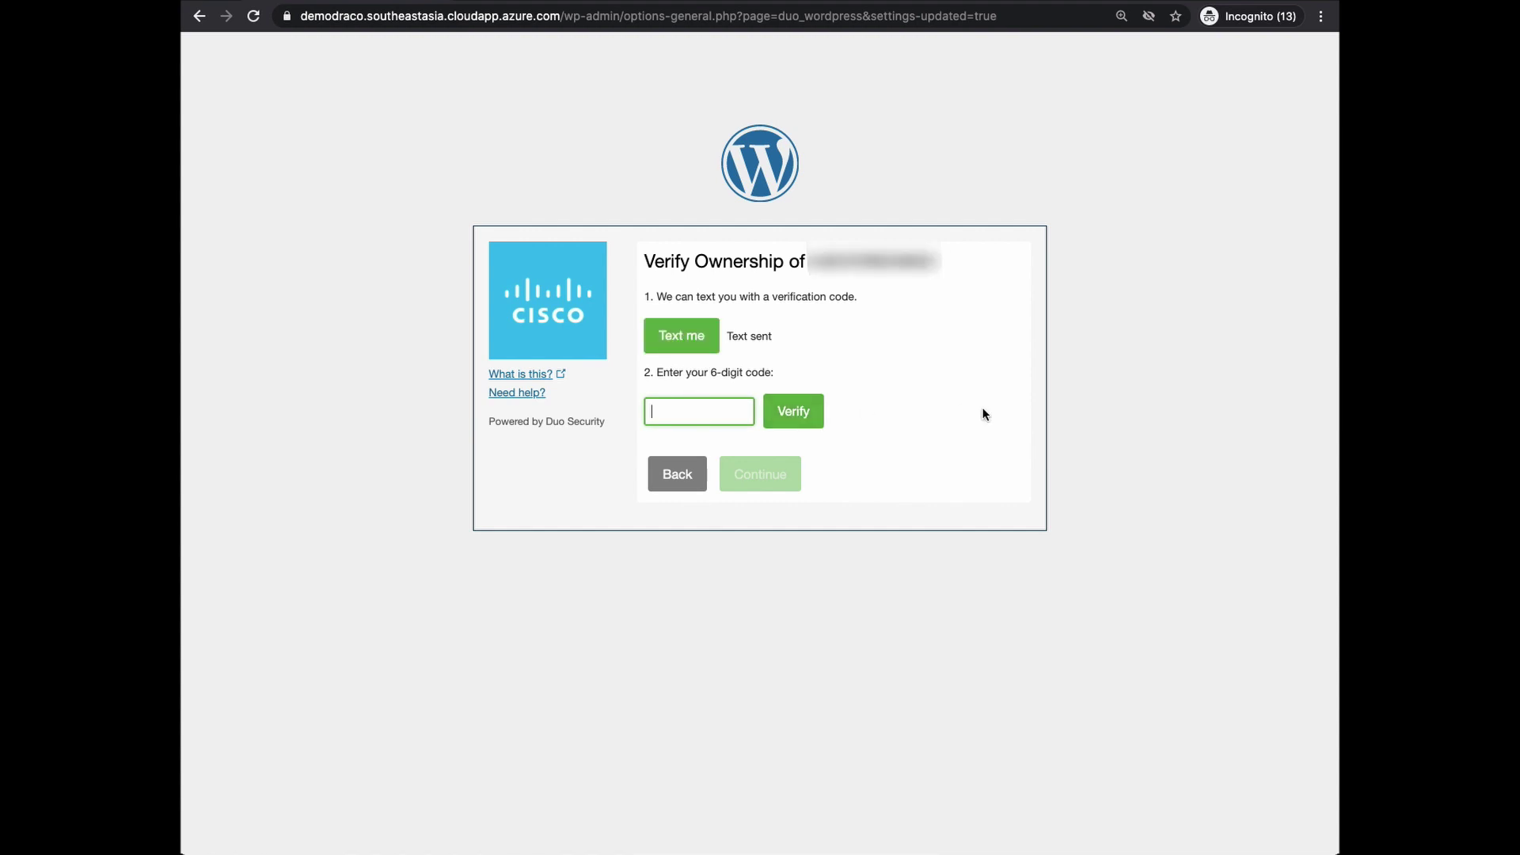
Verify the phone with the texted six-digit code and keep 'Ask me to choose an authentication method'
click(796, 416)
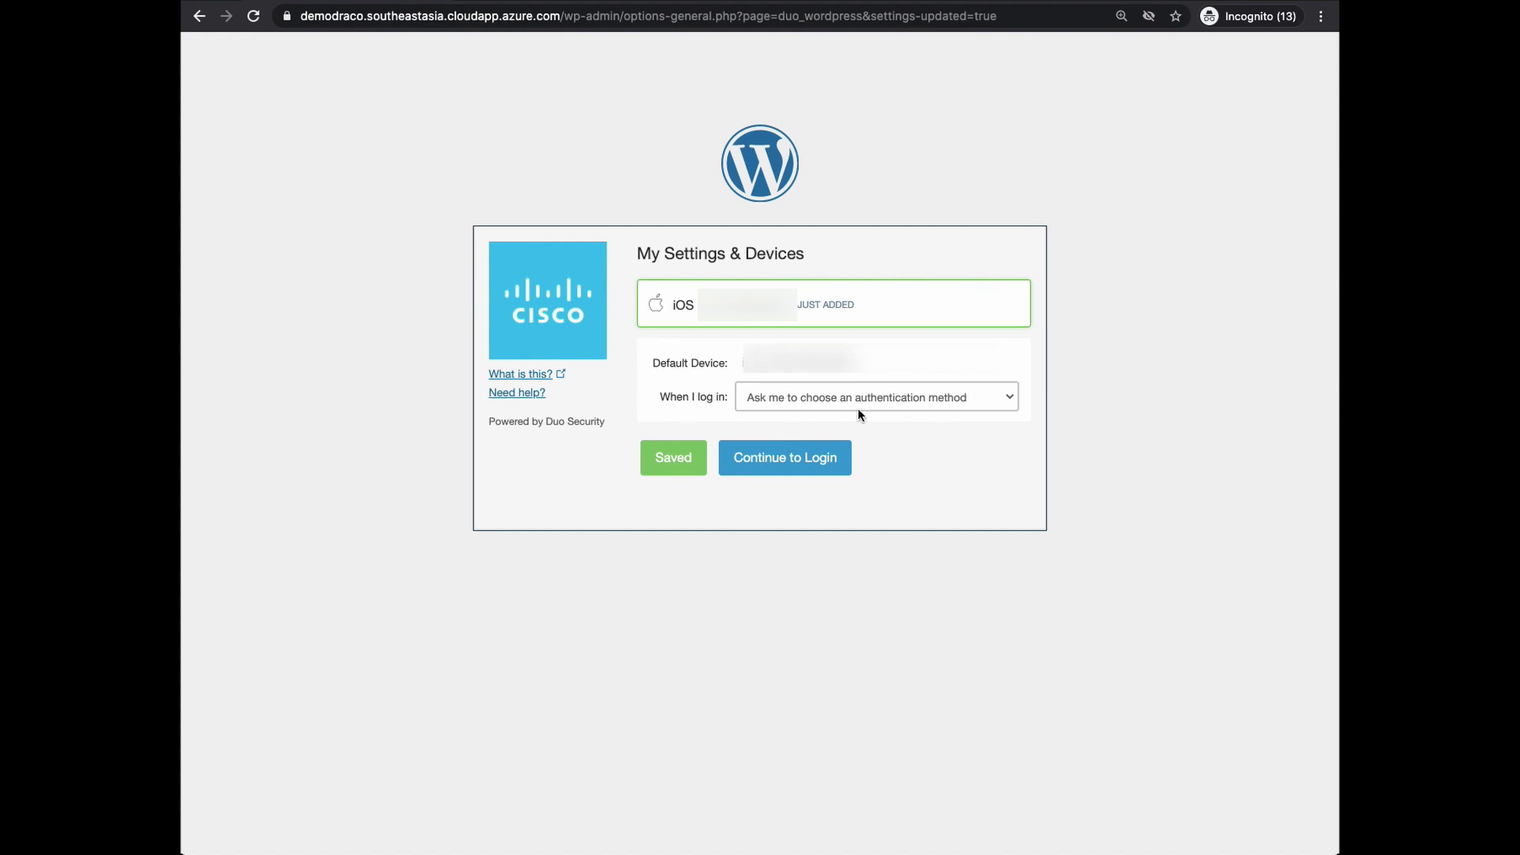
click(886, 407)
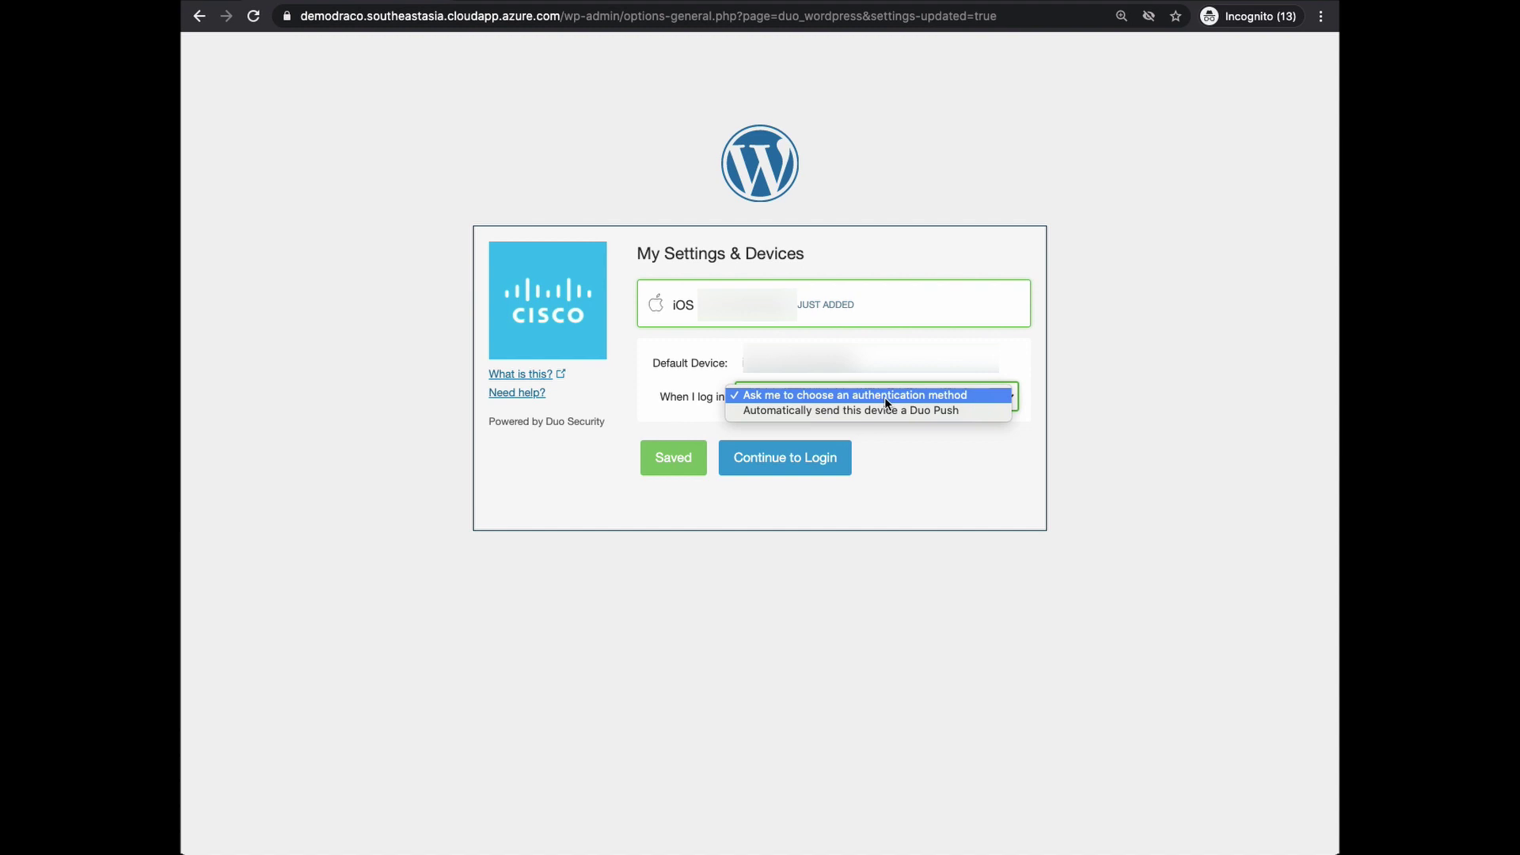
click(886, 393)
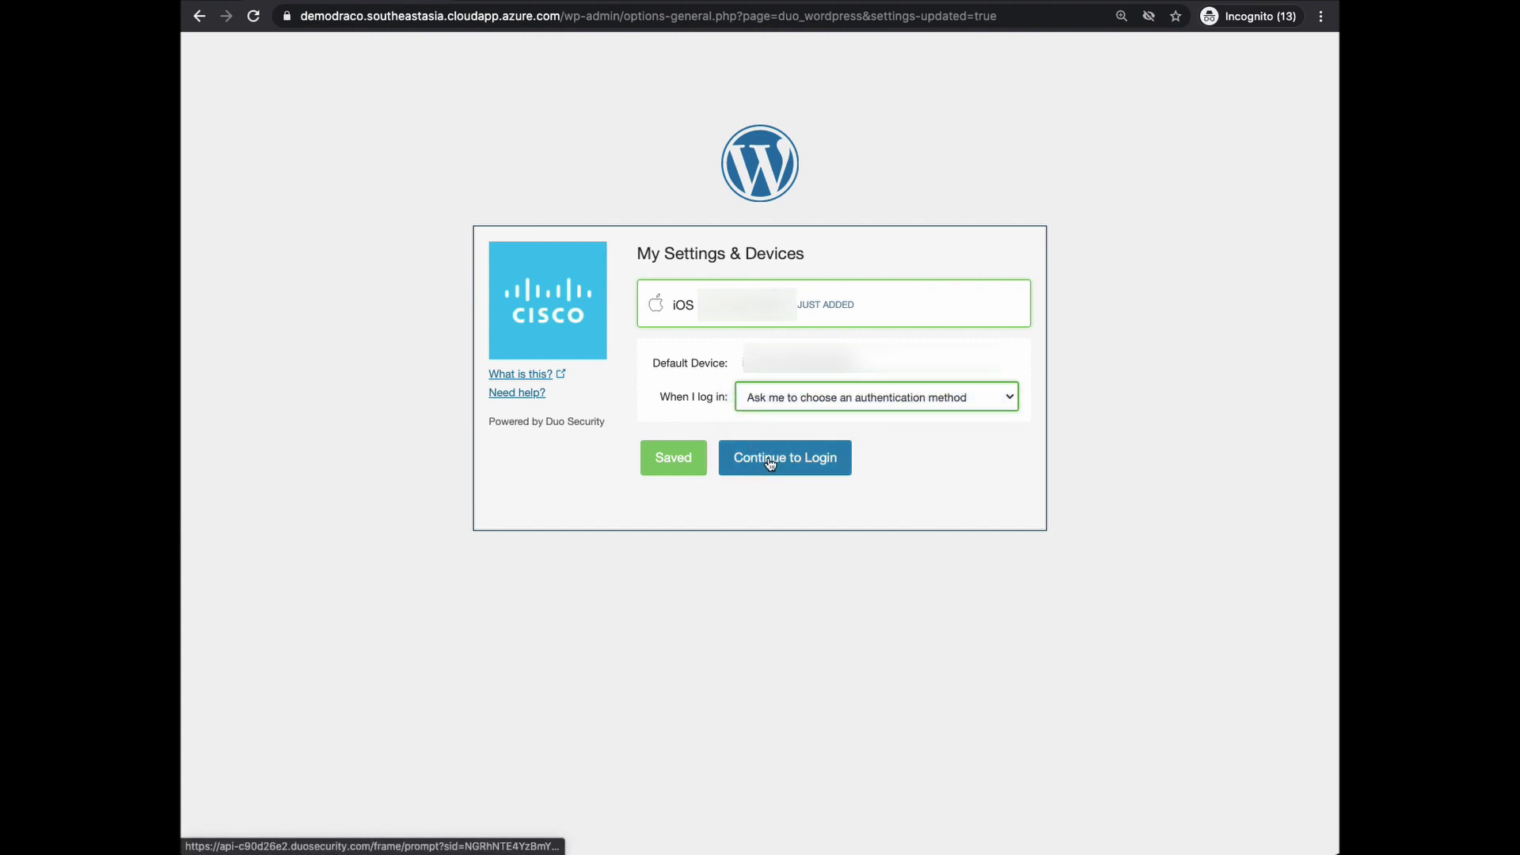
Continue to login and approve a Duo Push sent to the enrolled phone
click(769, 463)
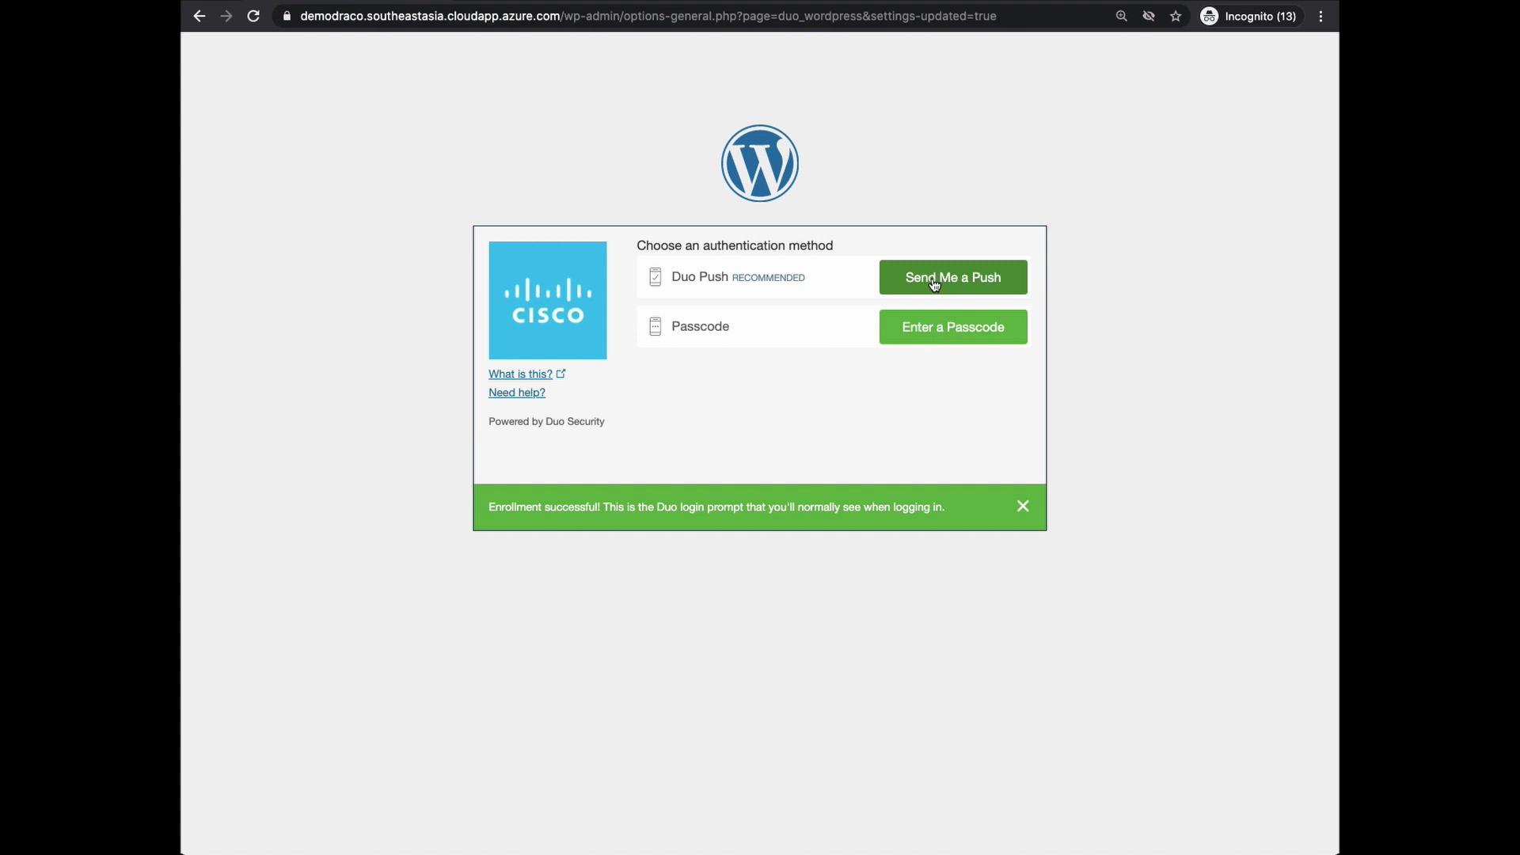
click(934, 284)
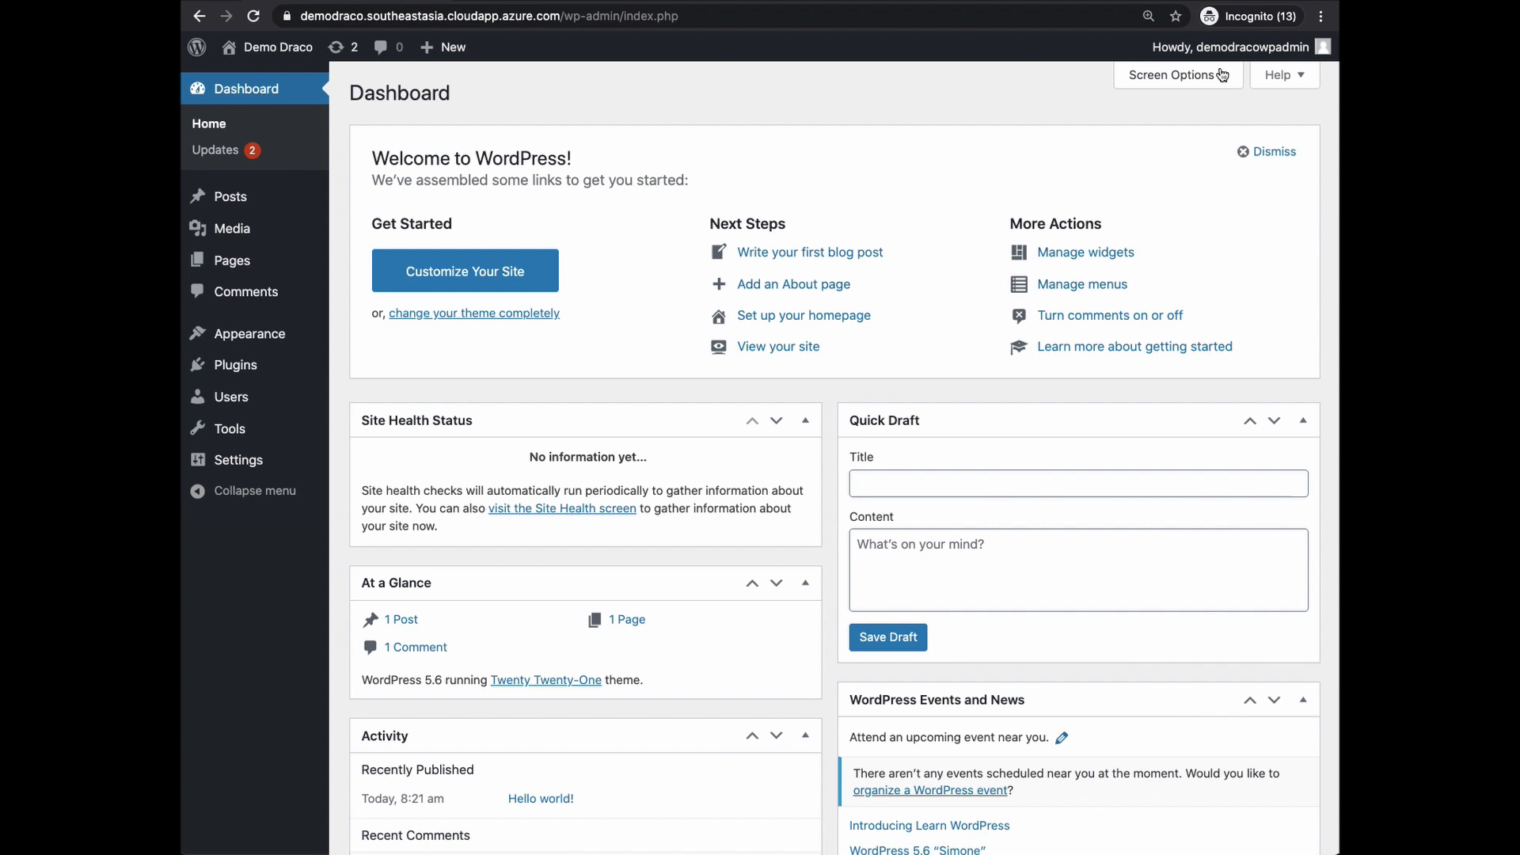
Log out of the WordPress admin from the Howdy account menu
click(1297, 49)
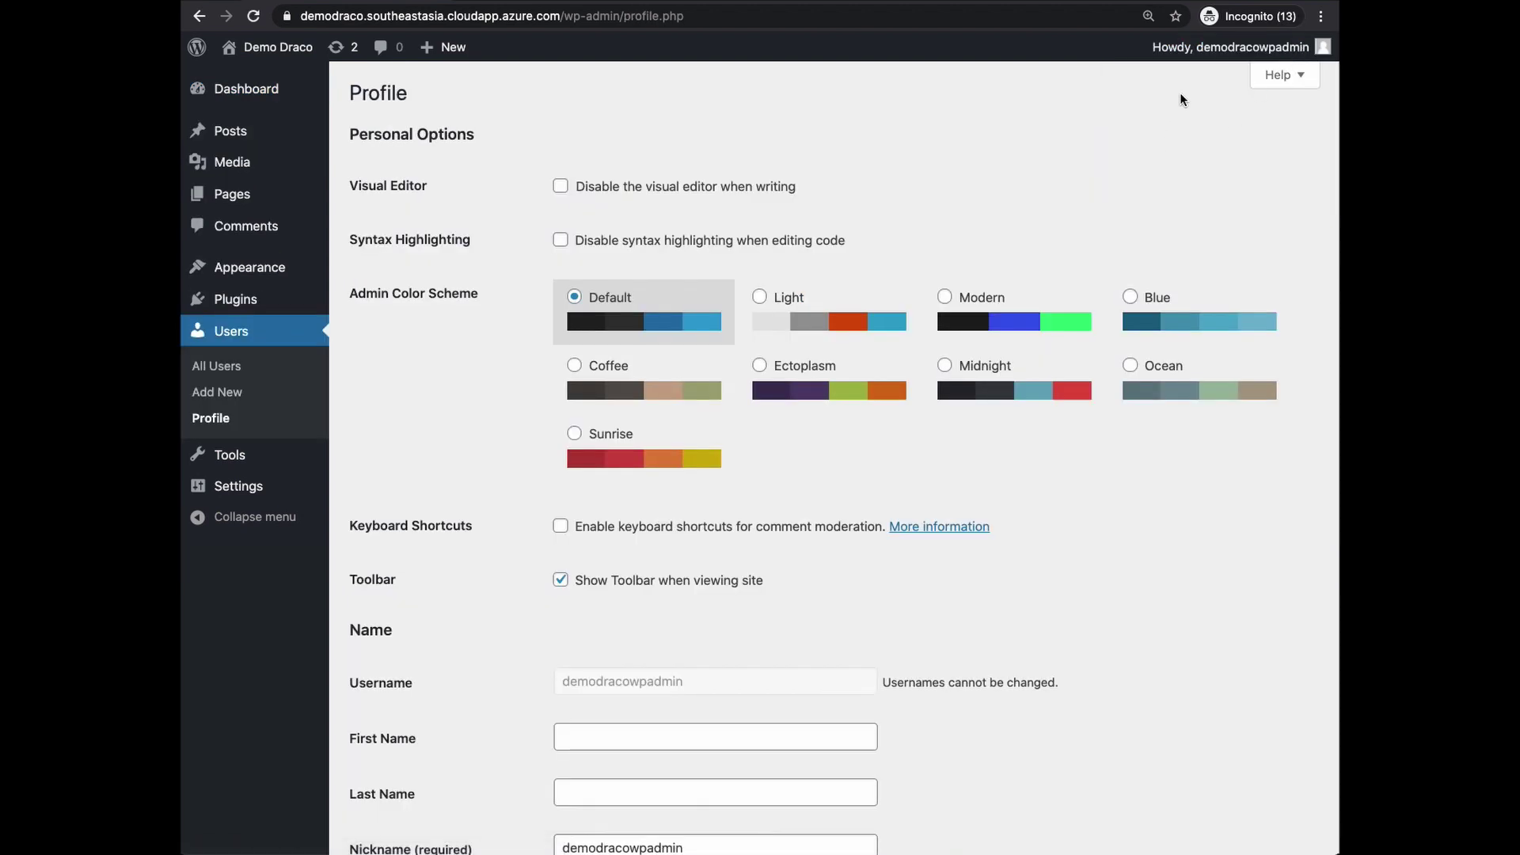
mouse_move(1183, 57)
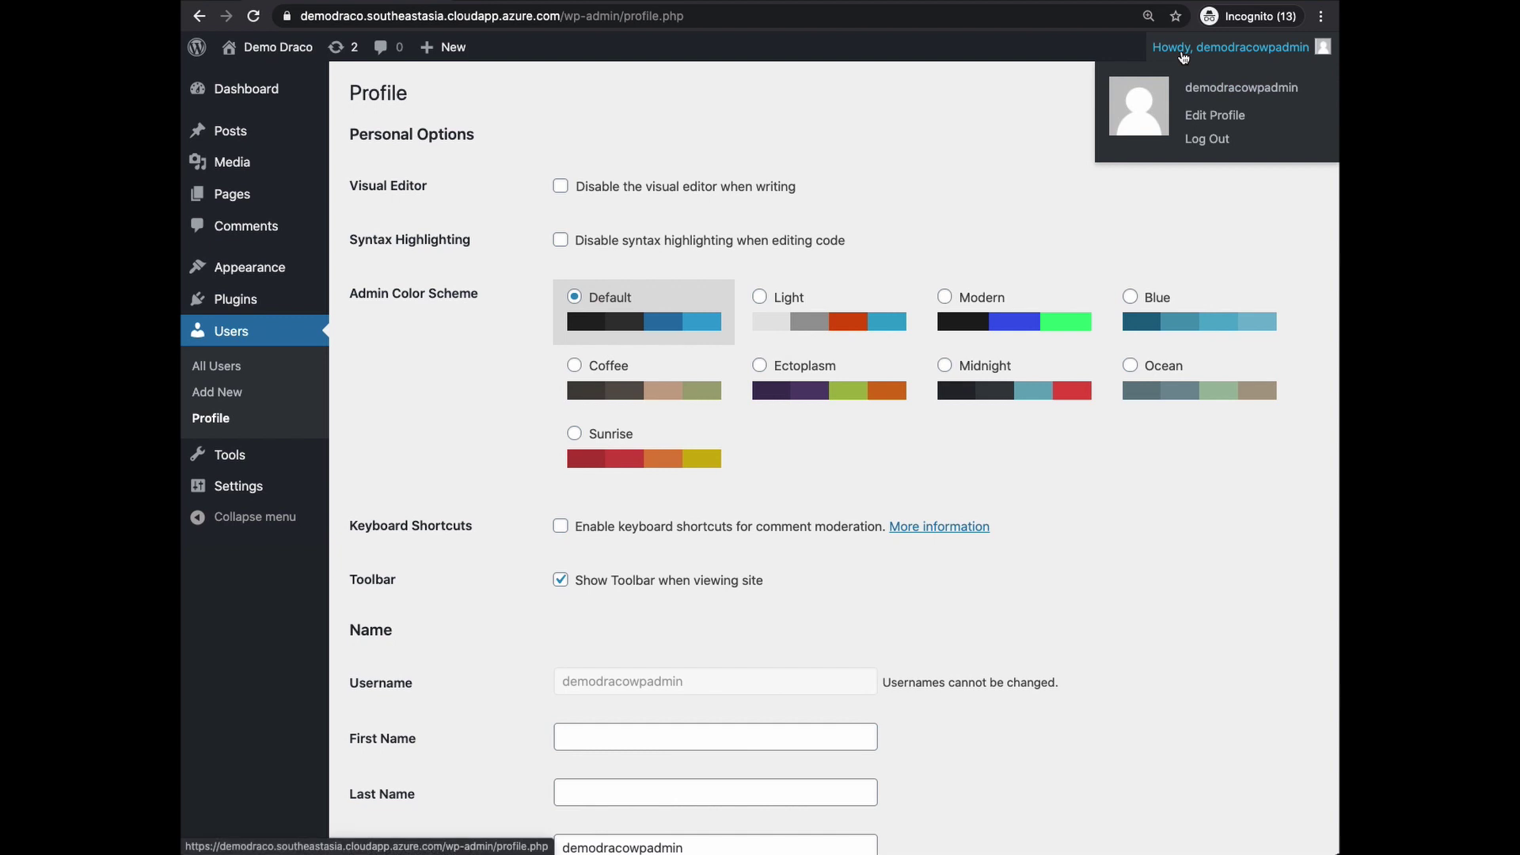
click(1194, 148)
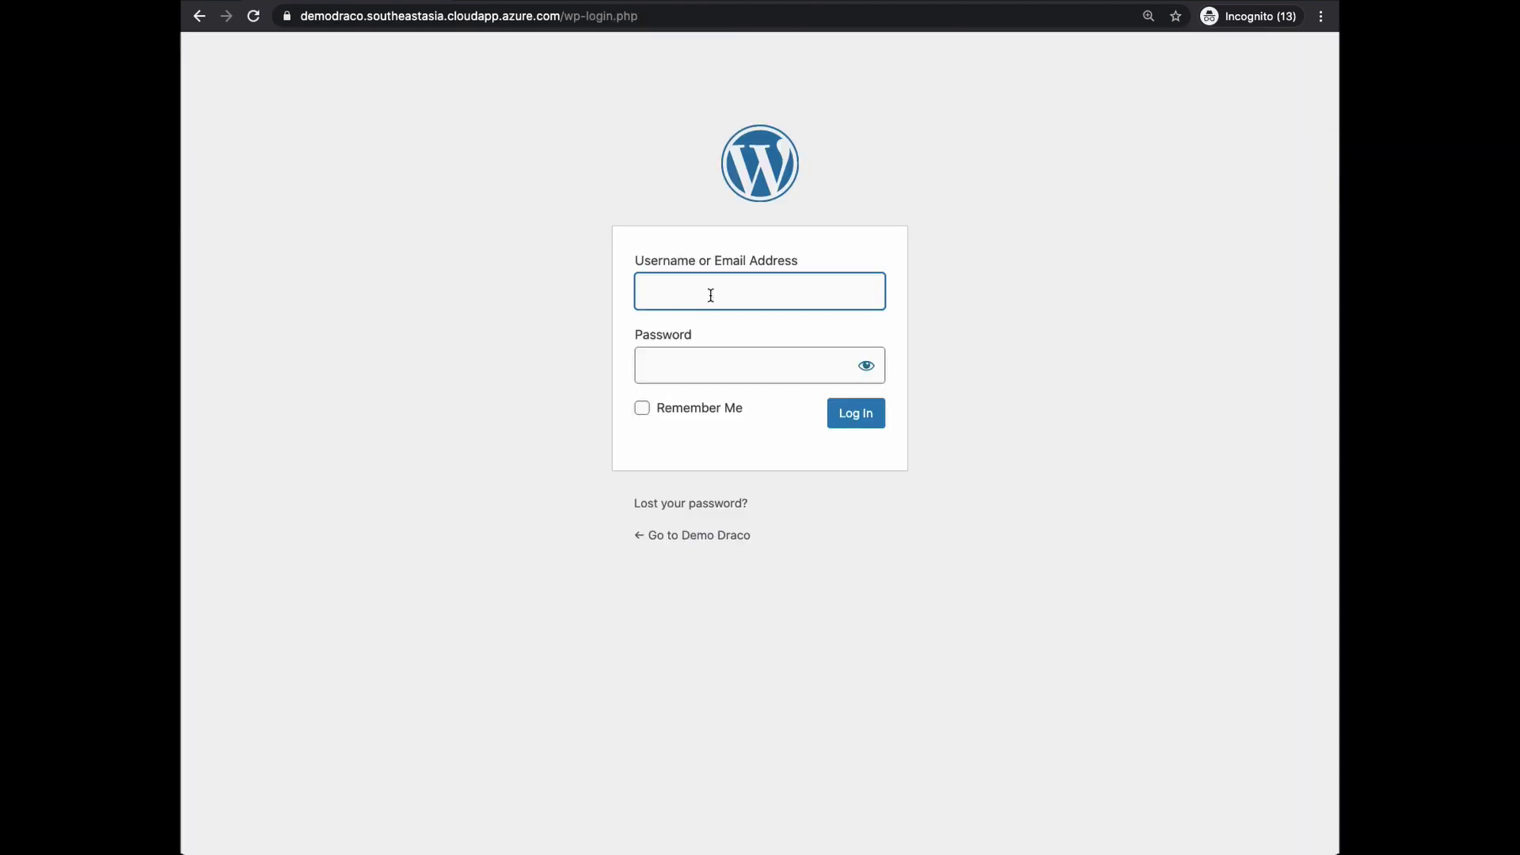
Log in with the admin username, correcting typos, and the pasted account password
text(d)
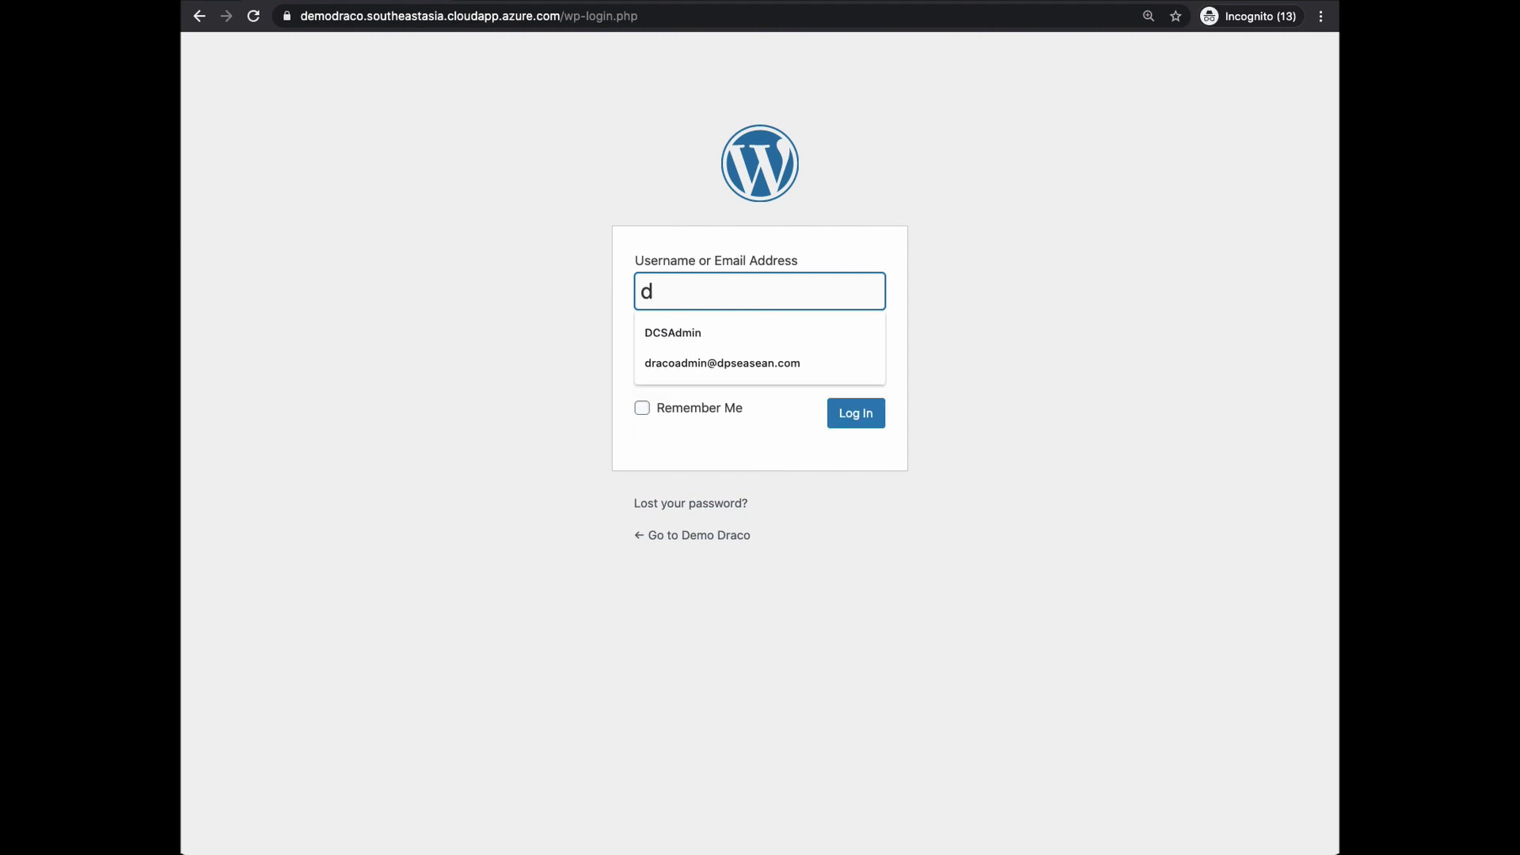
text(raco)
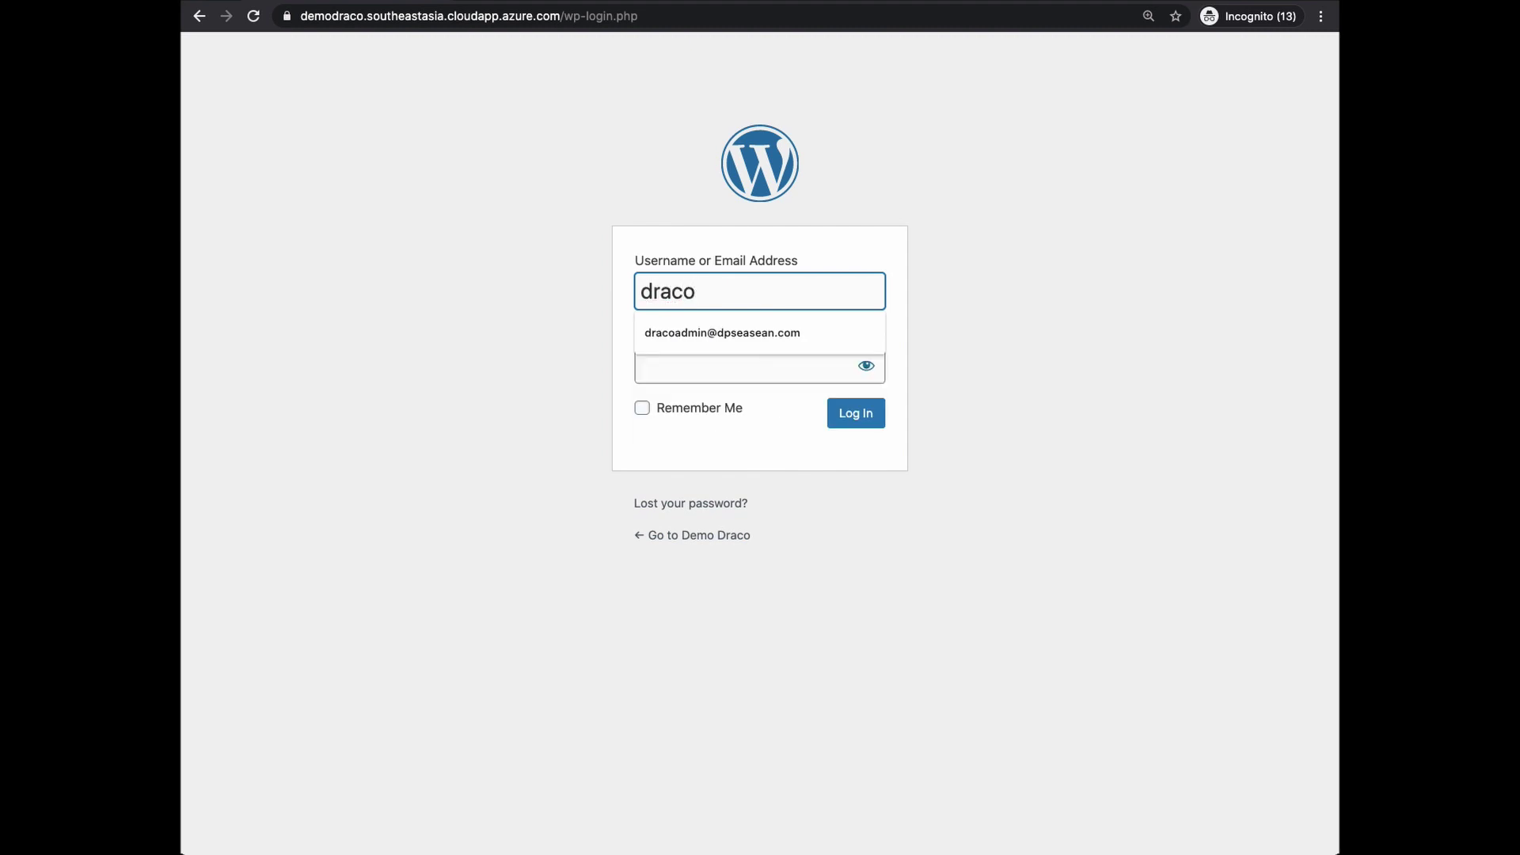
key(BackSpace)
key(BackSpace)
key(BackSpace)
key(BackSpace)
key(BackSpace)
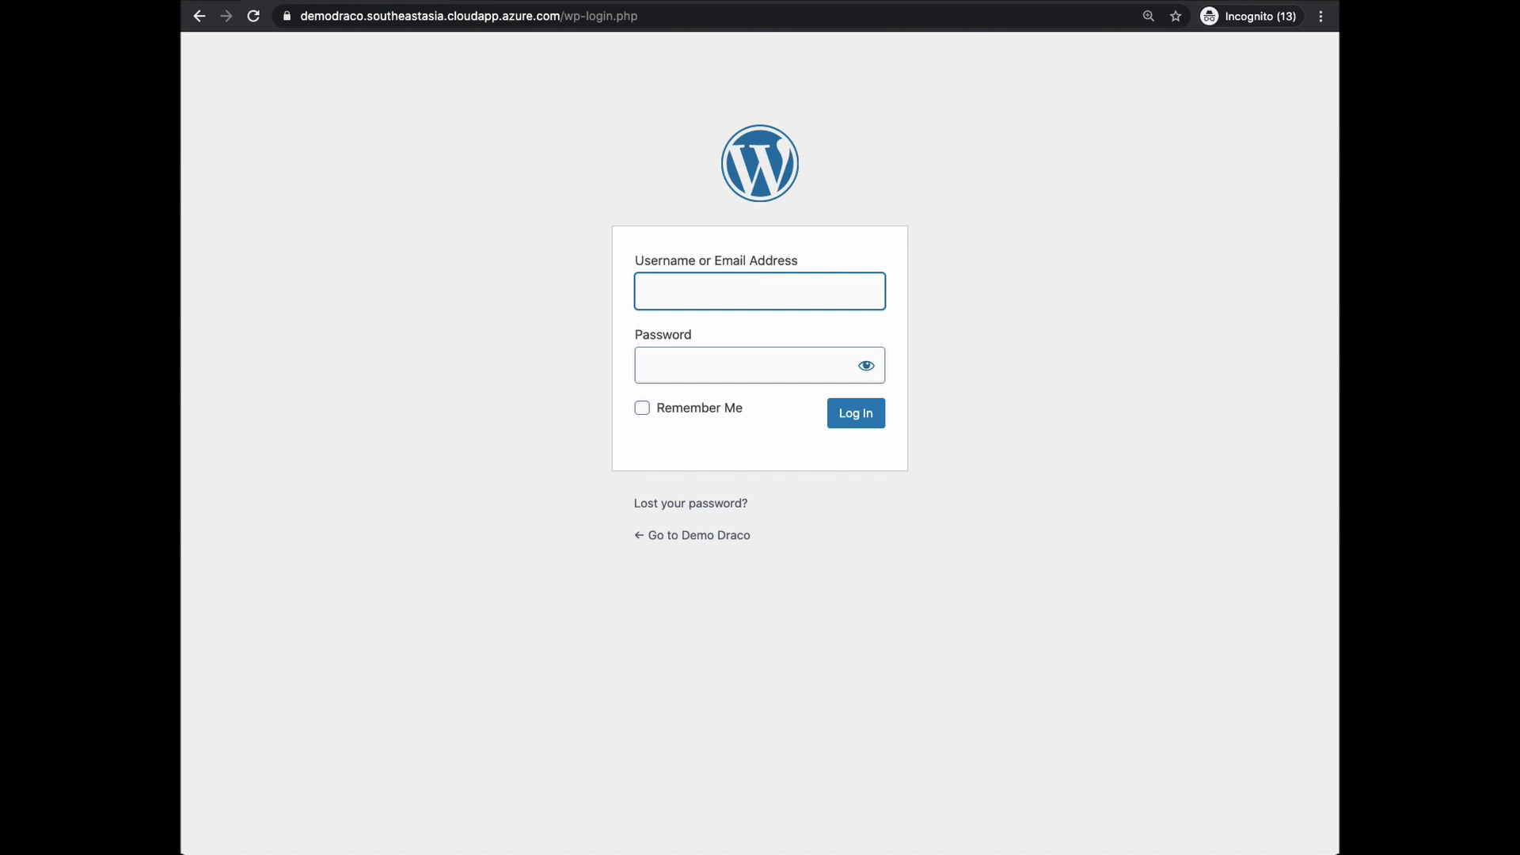
text(demodracowor)
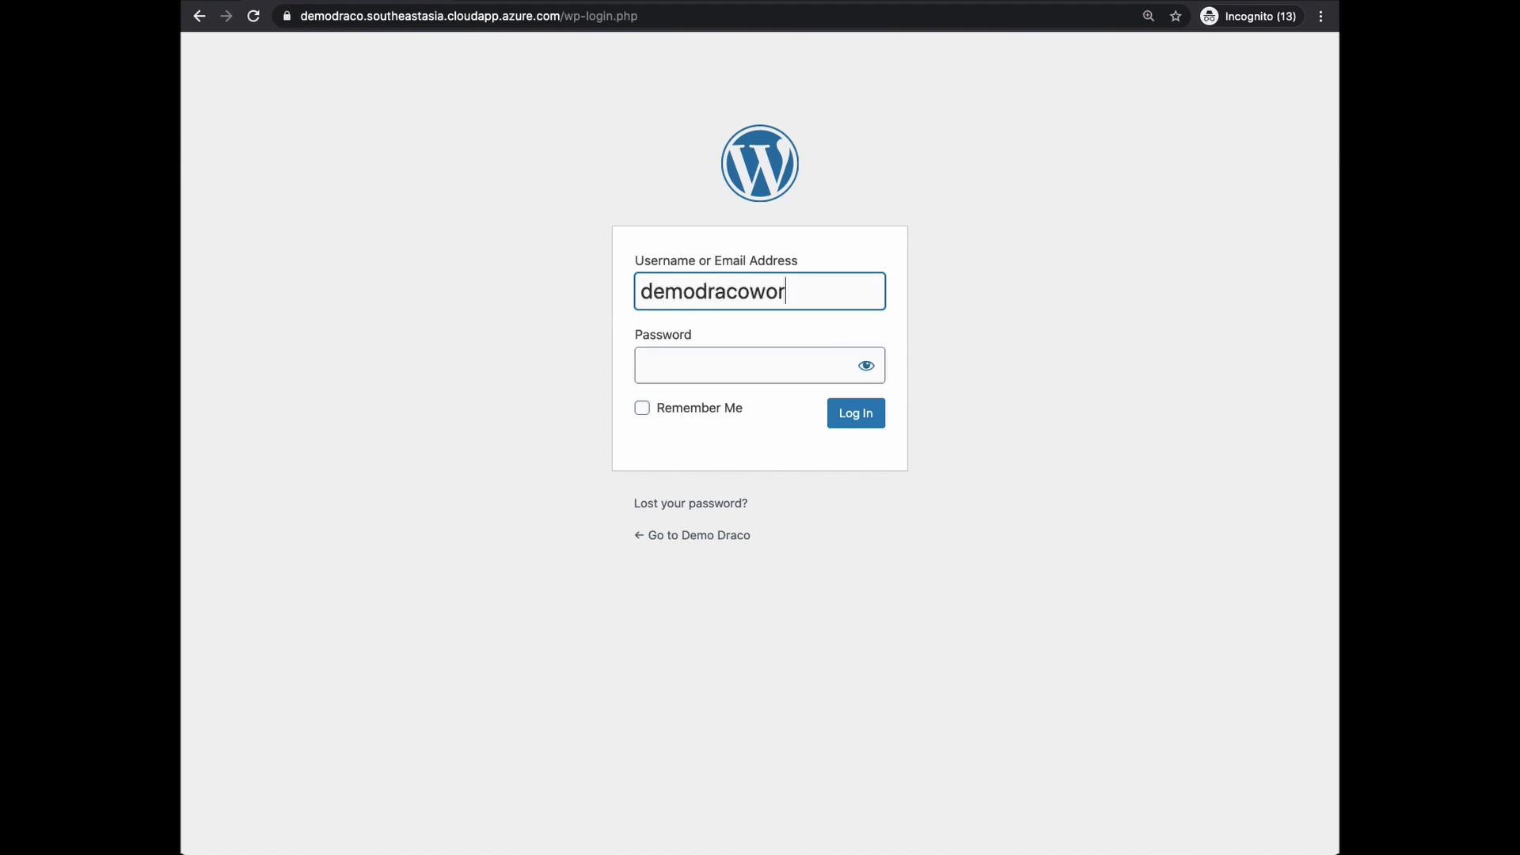
key(BackSpace)
key(BackSpace)
key(BackSpace)
text(admin)
key(BackSpace)
key(BackSpace)
key(BackSpace)
key(BackSpace)
key(BackSpace)
text(wpadmin)
key(Tab)
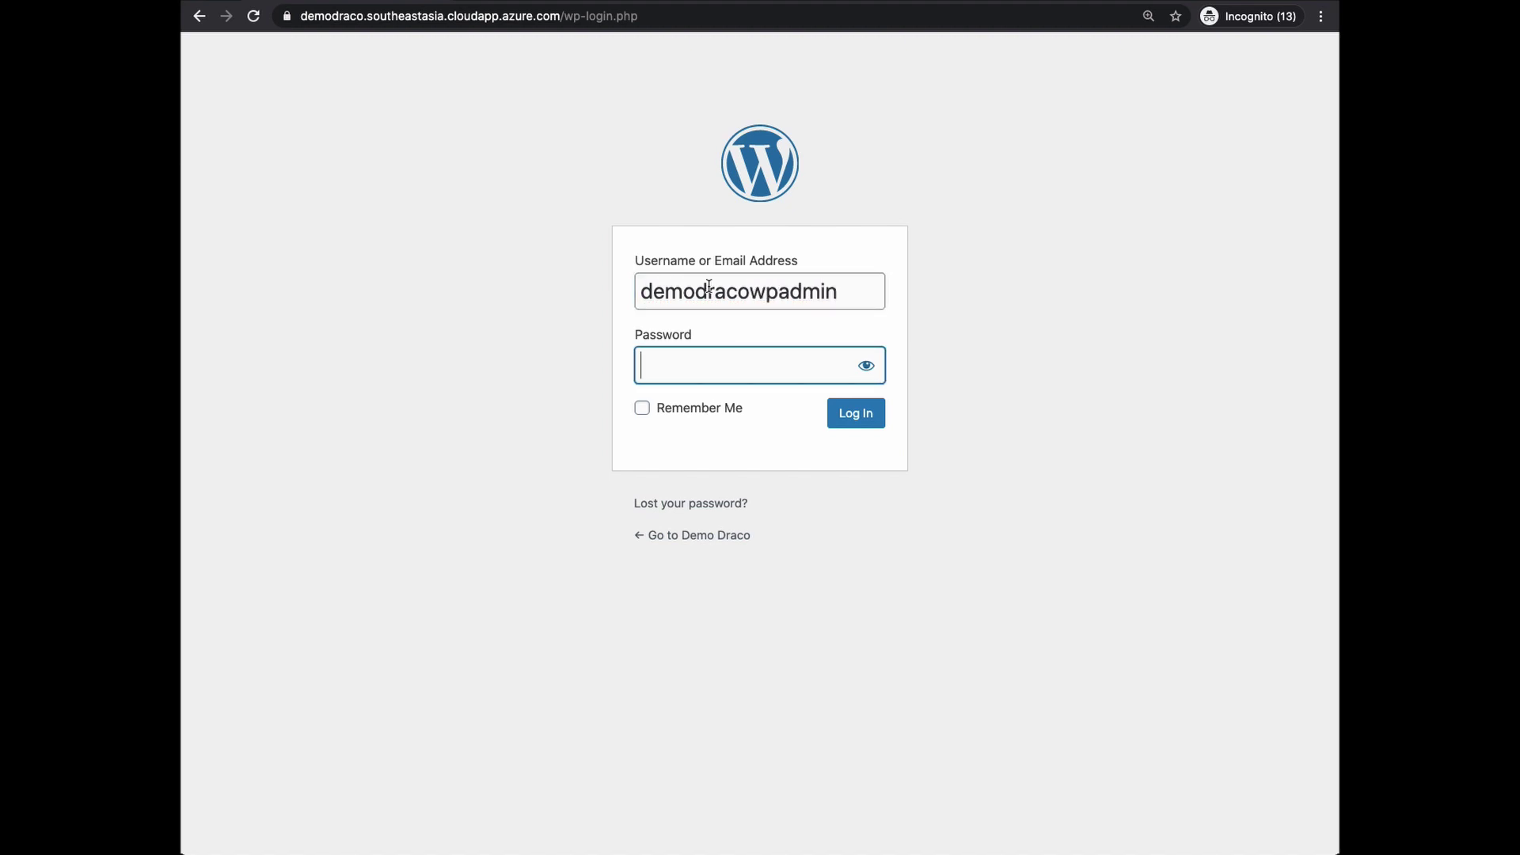
key(ctrl+v)
key(Return)
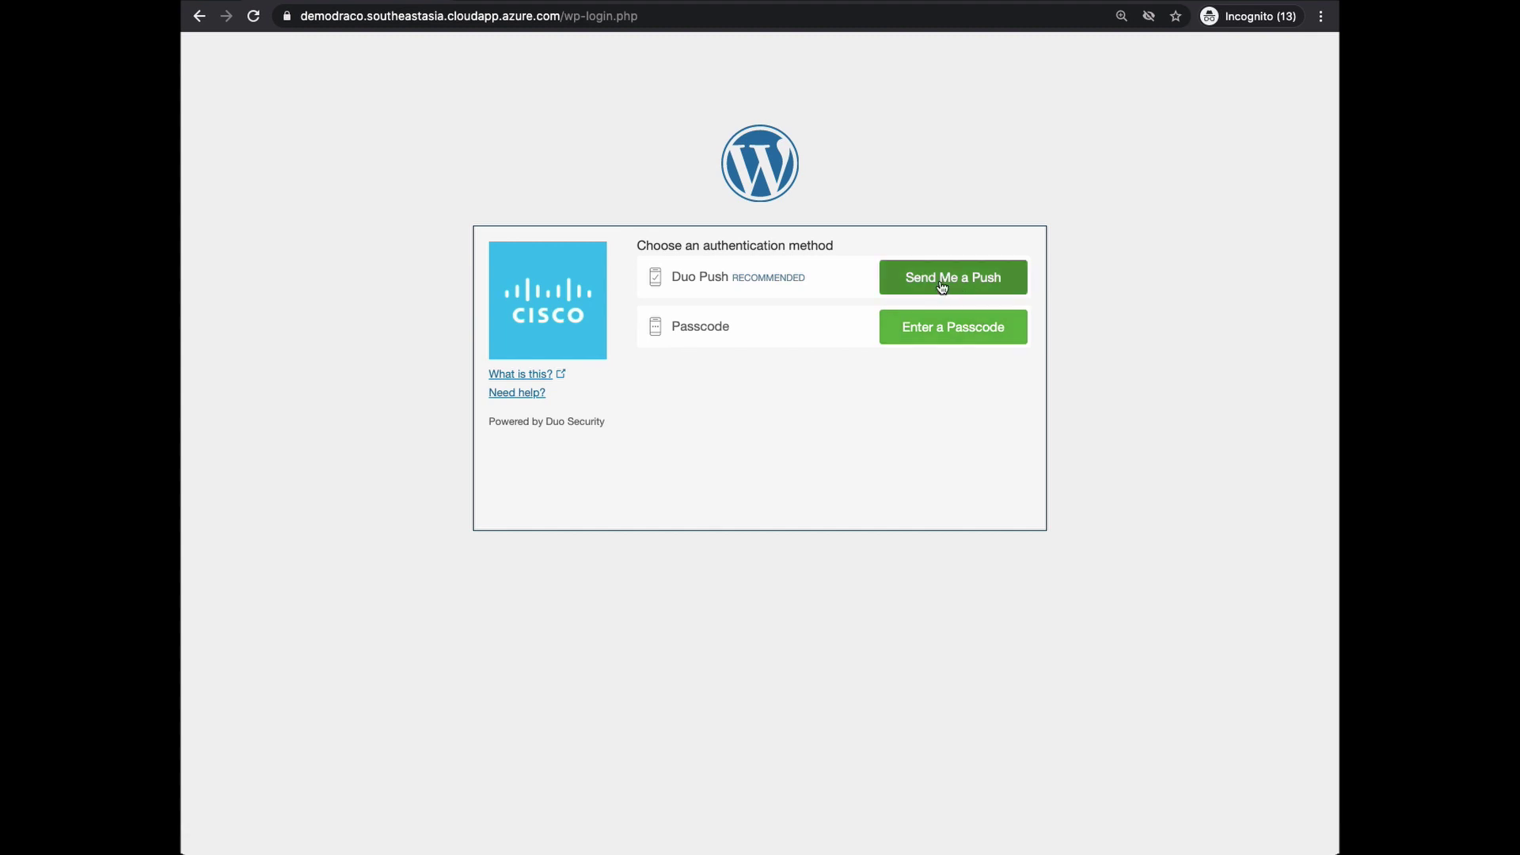
Send a Duo Push, approve the WordPress login request on the phone, and return to the browser
click(942, 287)
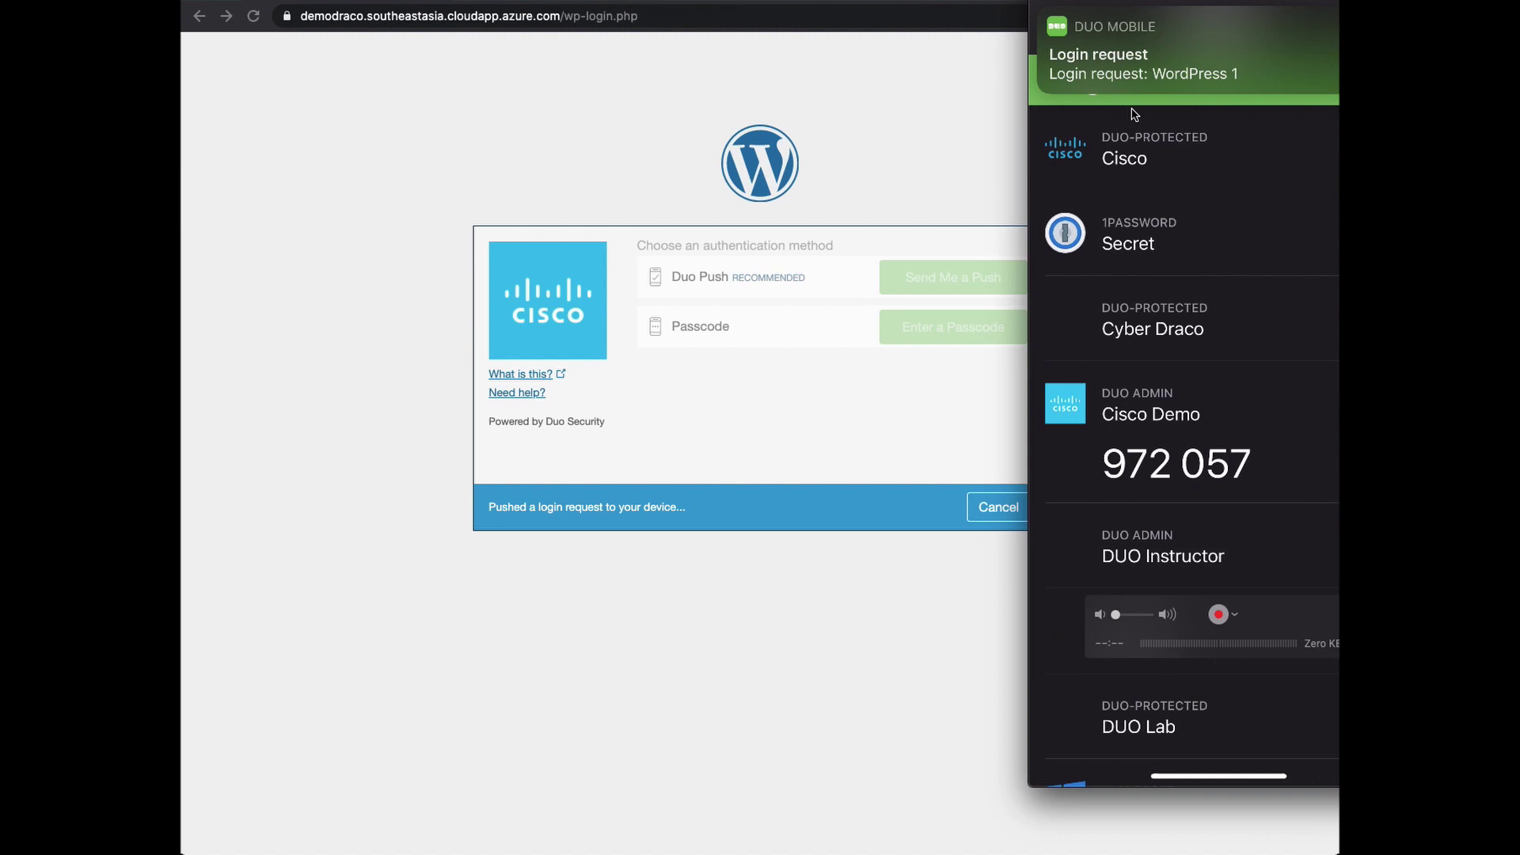
click(1134, 111)
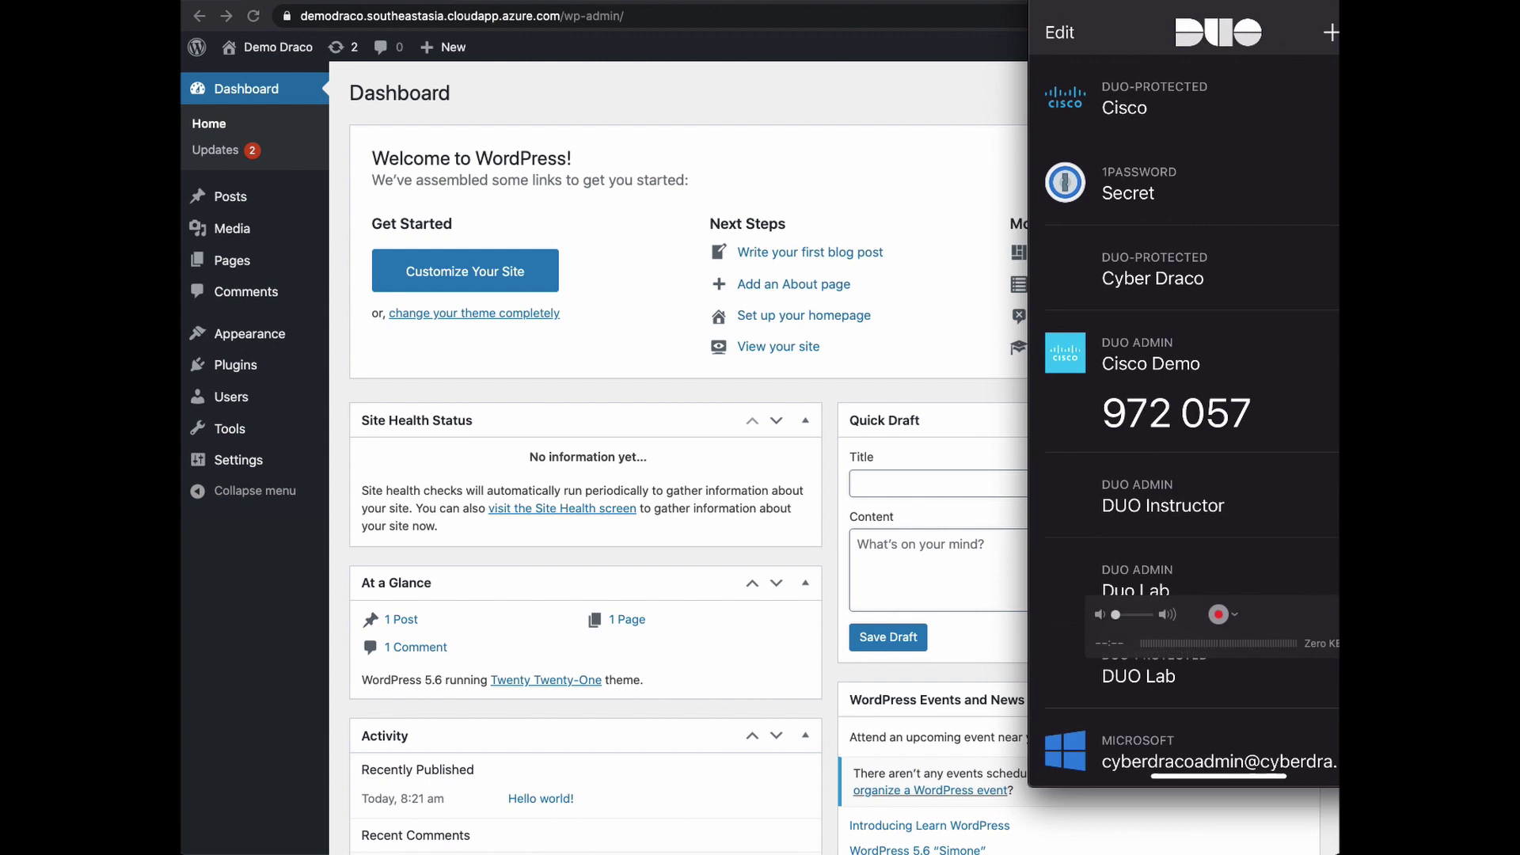
key(super+Tab)
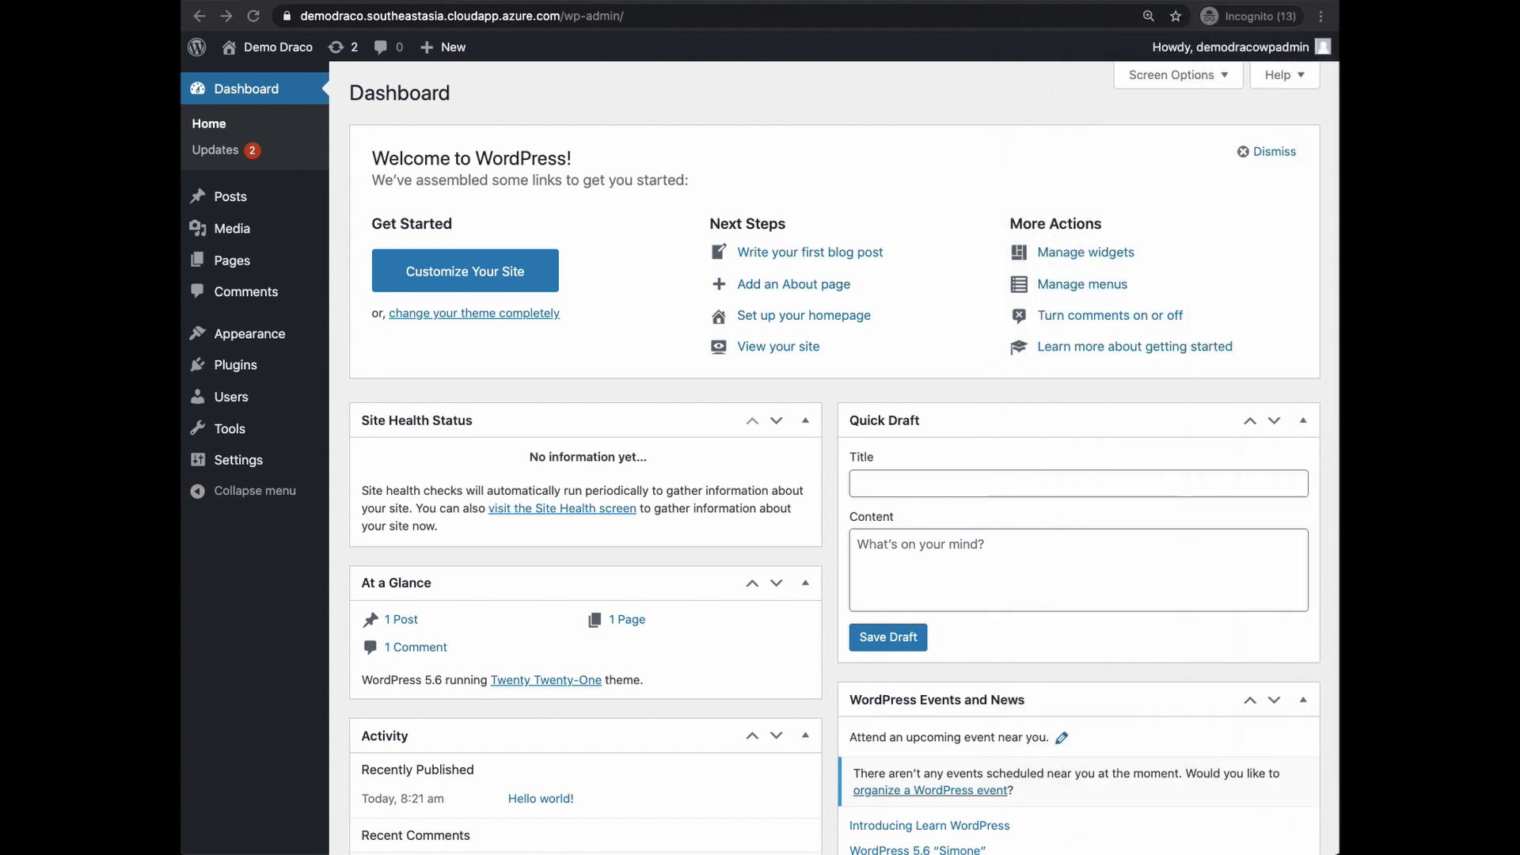